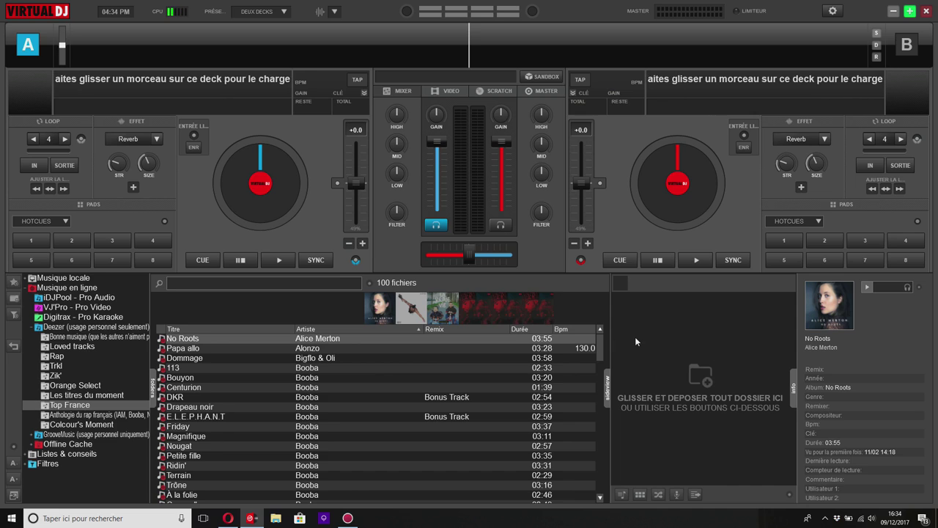
Expand the program window to full screen
left_click(907, 10)
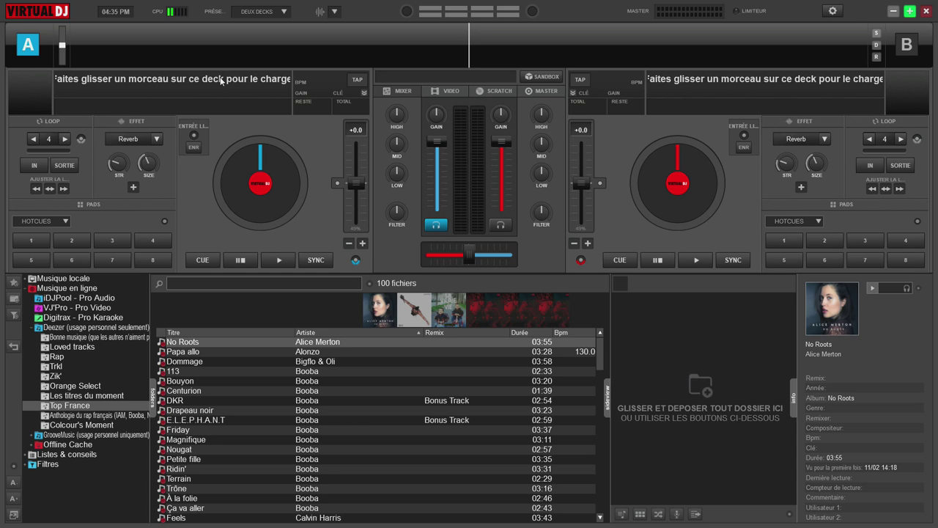
Try the four-deck, six-deck and tablet layouts and return to the two-deck layout
left_click(285, 12)
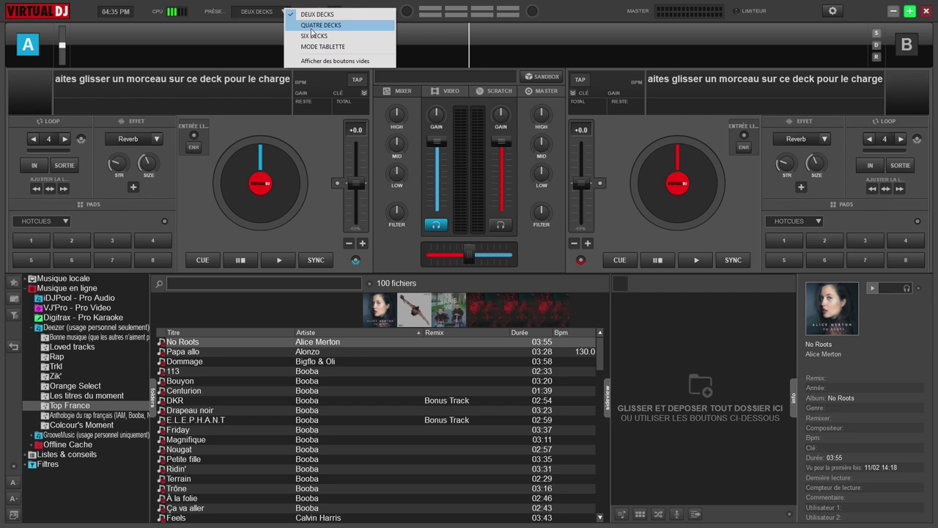
left_click(312, 26)
left_click(283, 13)
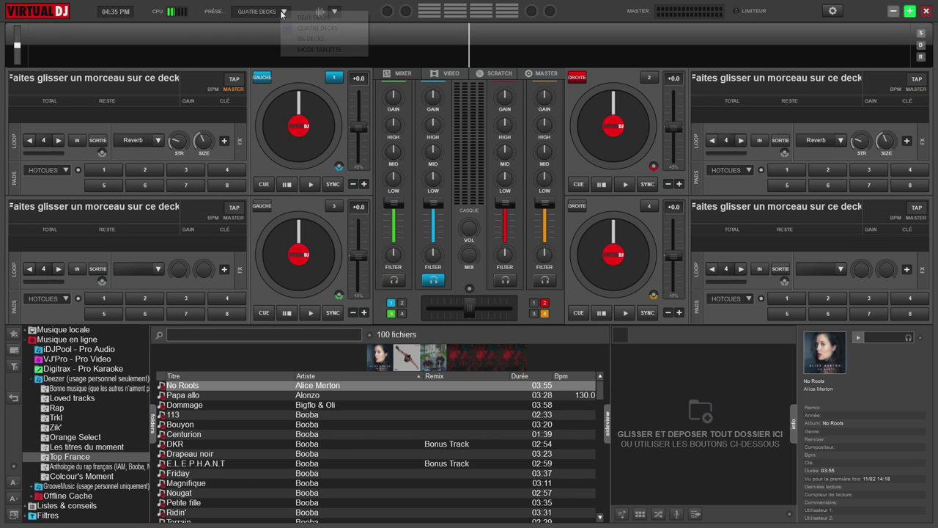
left_click(308, 38)
left_click(283, 12)
left_click(293, 53)
left_click(284, 15)
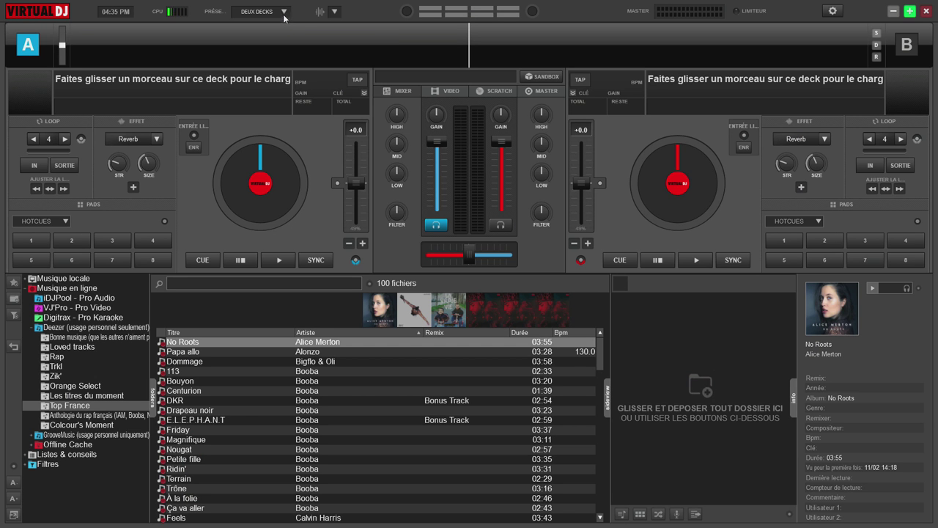
left_click(284, 16)
left_click(318, 26)
left_click(335, 12)
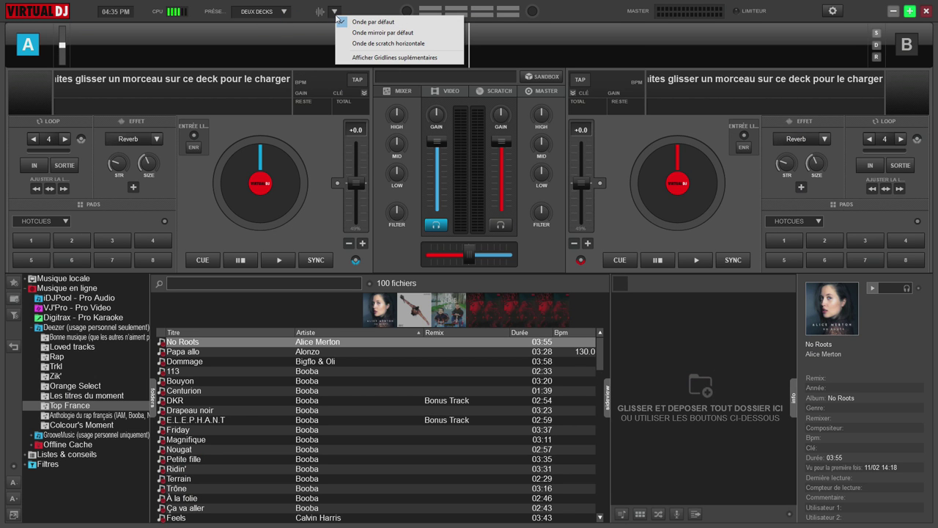
left_click(362, 14)
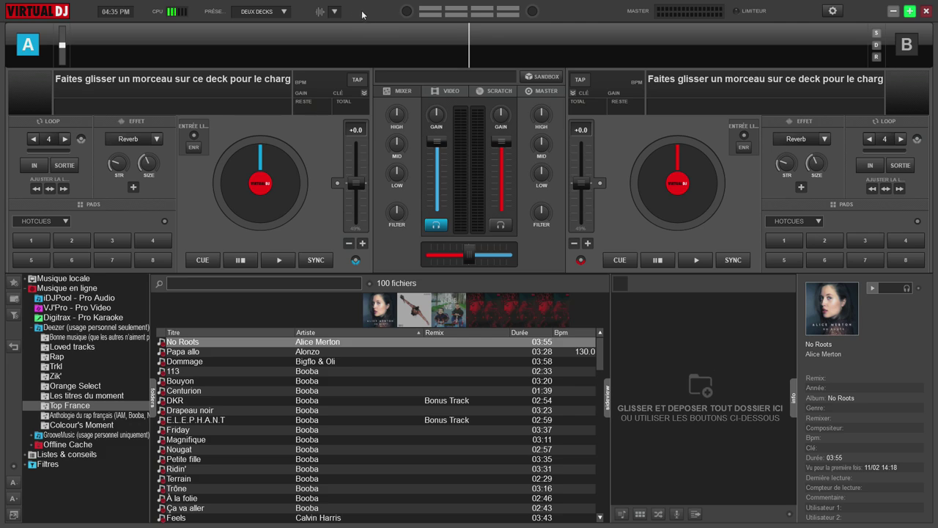
left_click(335, 12)
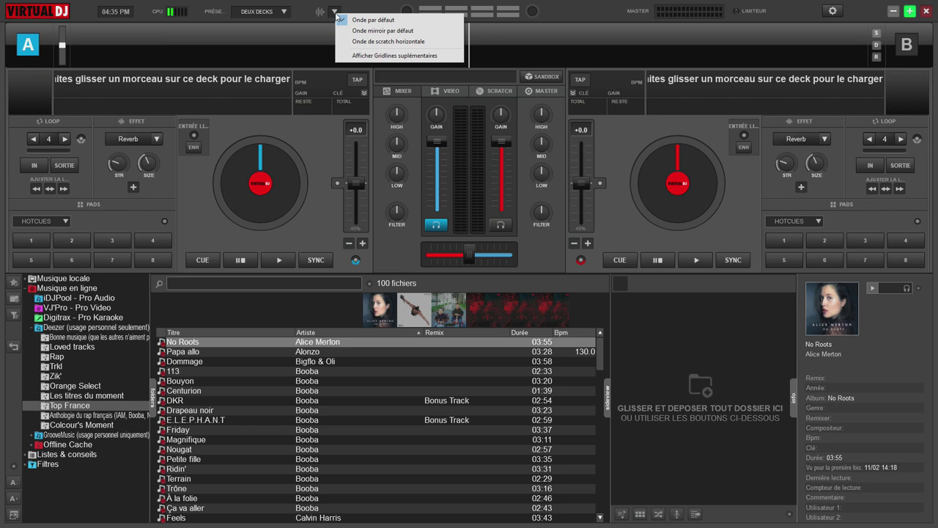
left_click(312, 160)
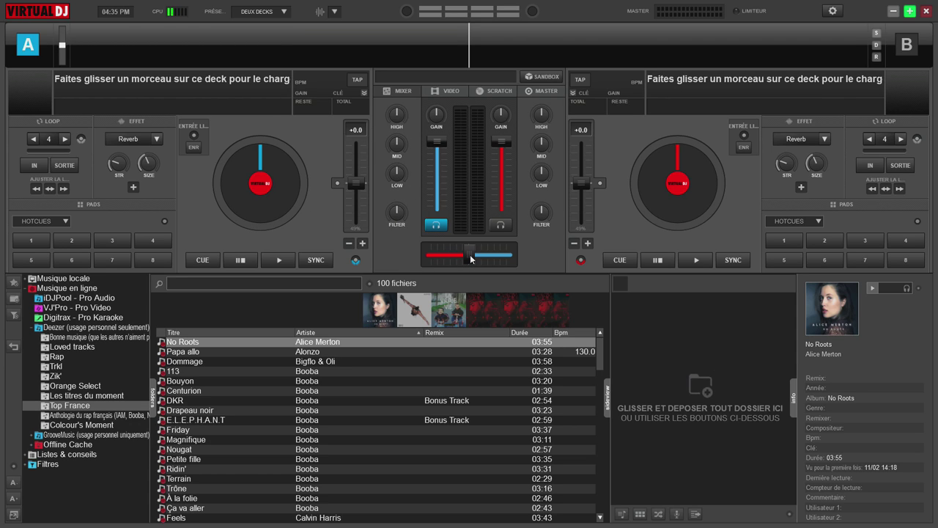
Move the crossfader toward deck B and bring it back to the centre
left_click_drag(469, 254, 525, 257)
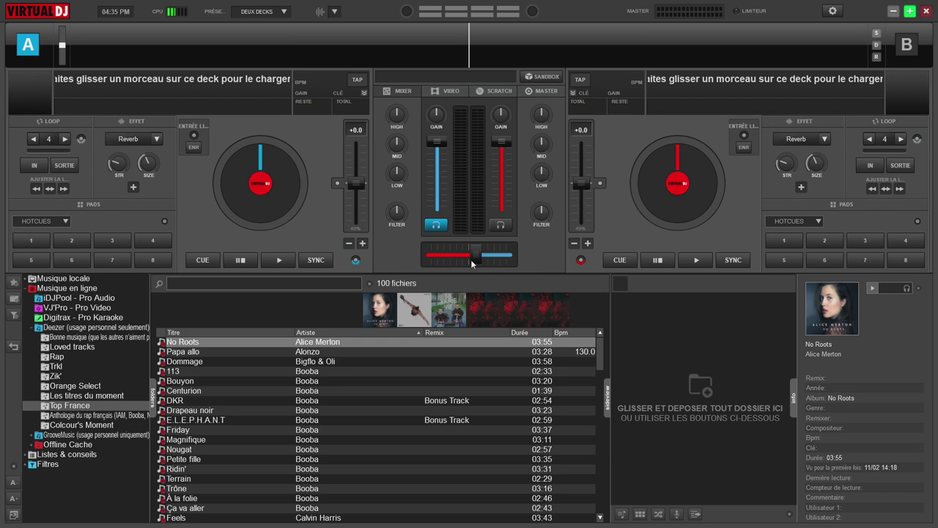
left_click(501, 145)
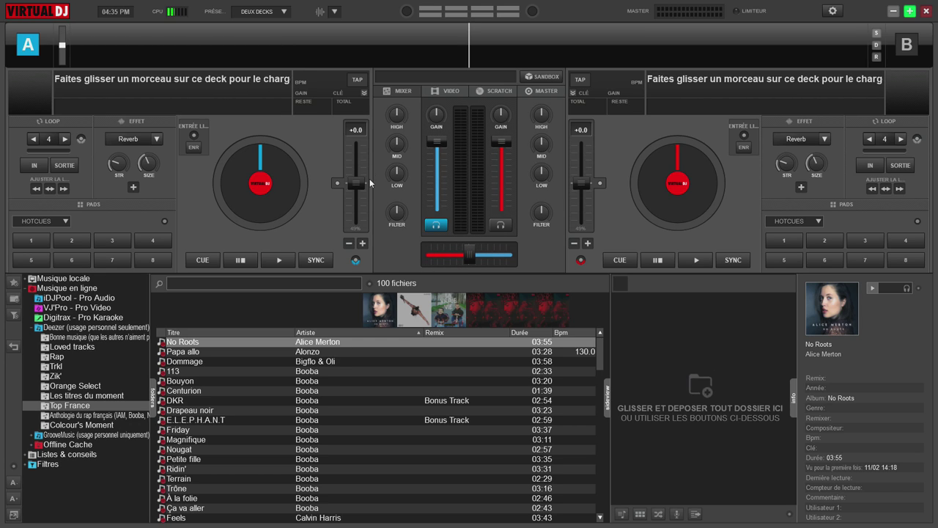
Open the Bureau folder under Musique locale and load Mr. Sandman (Trap Remix) onto deck A
left_click(25, 278)
left_click(62, 278)
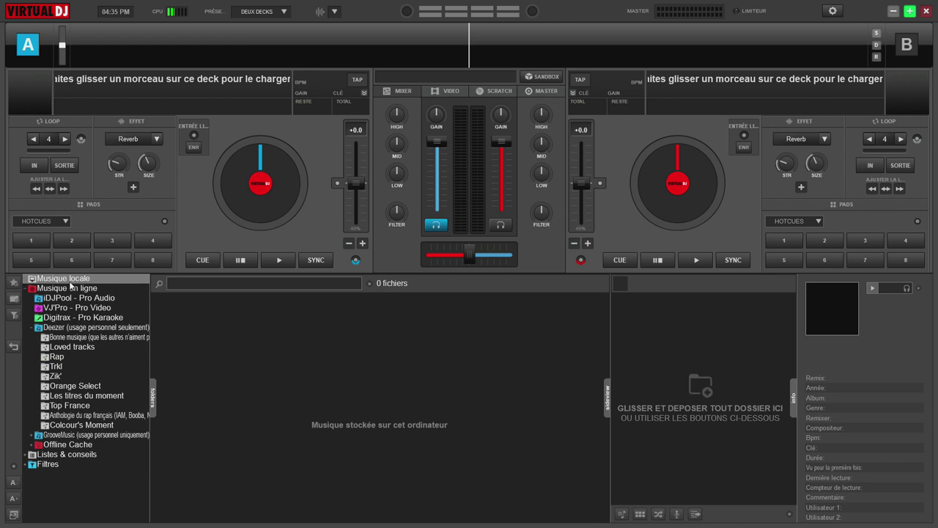
double_click(57, 317)
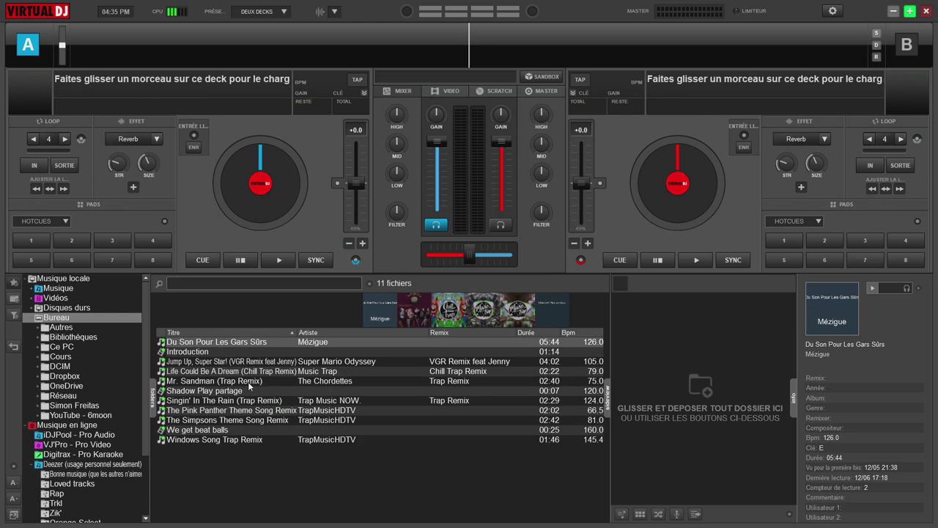
double_click(249, 385)
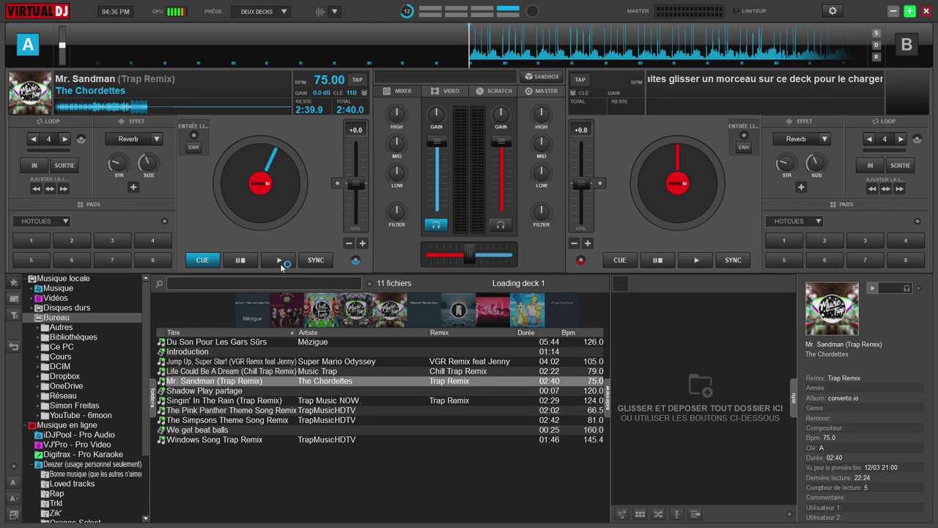
Lower the volume faders of both decks, deck A to about 20%, and play Mr. Sandman on deck A
left_click(279, 259)
left_click(238, 261)
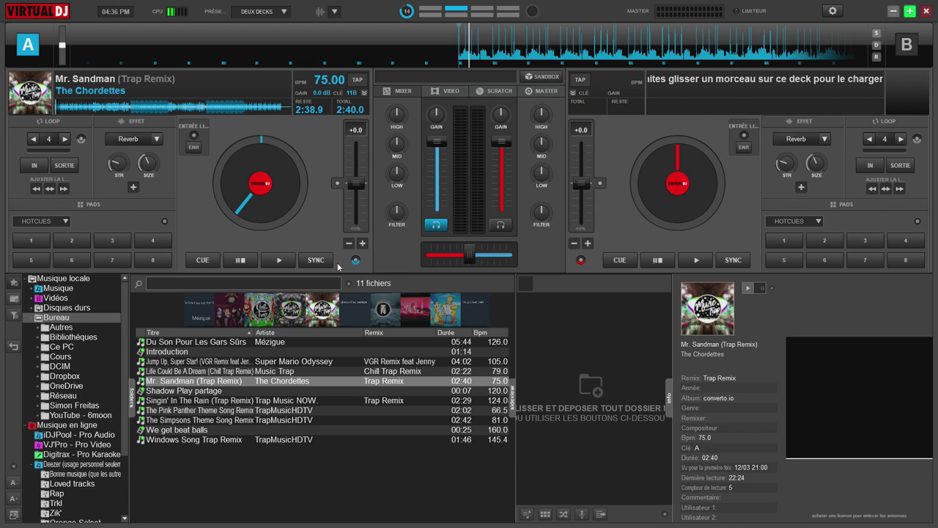
left_click_drag(437, 141, 437, 193)
left_click_drag(501, 140, 496, 190)
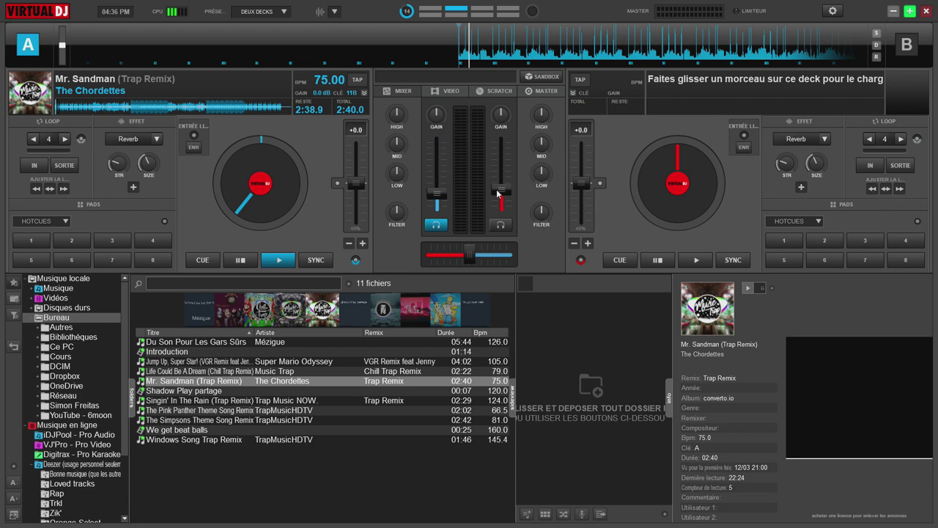
left_click(279, 260)
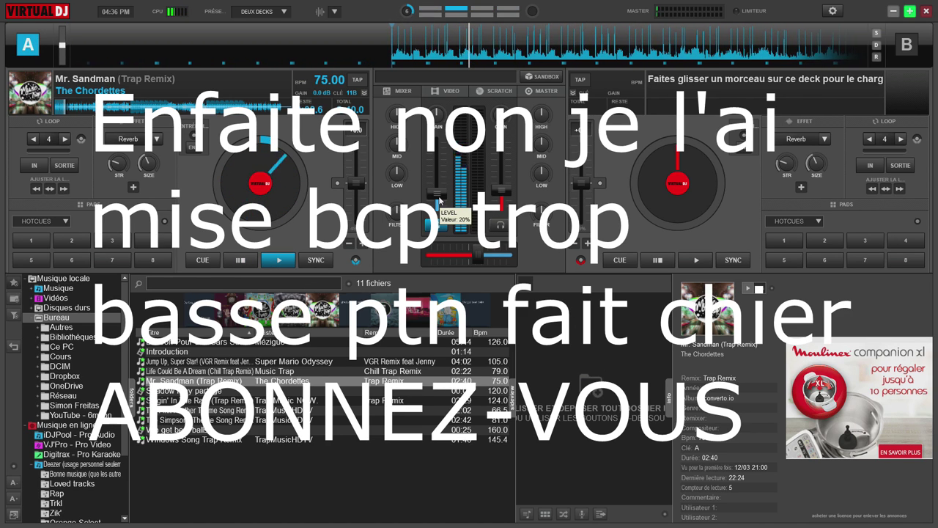
left_click_drag(436, 197, 437, 203)
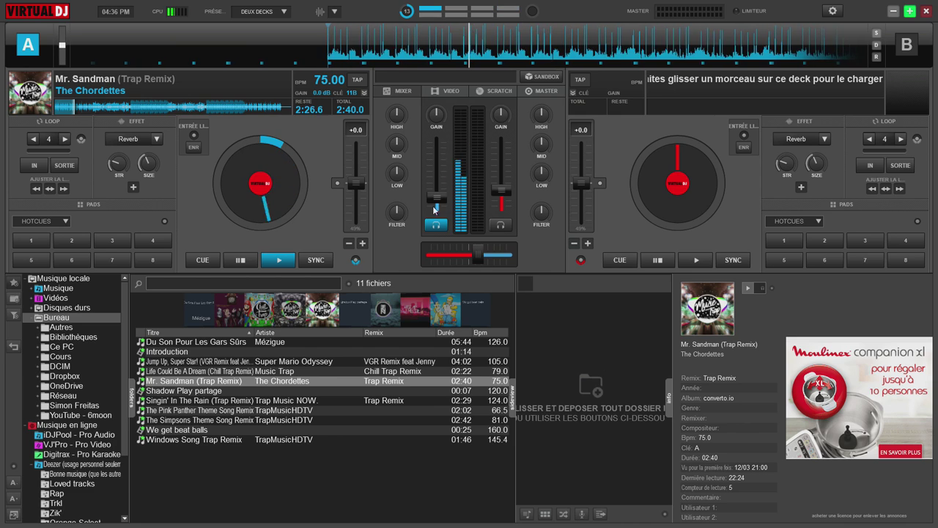
right_click(455, 157)
right_click(463, 146)
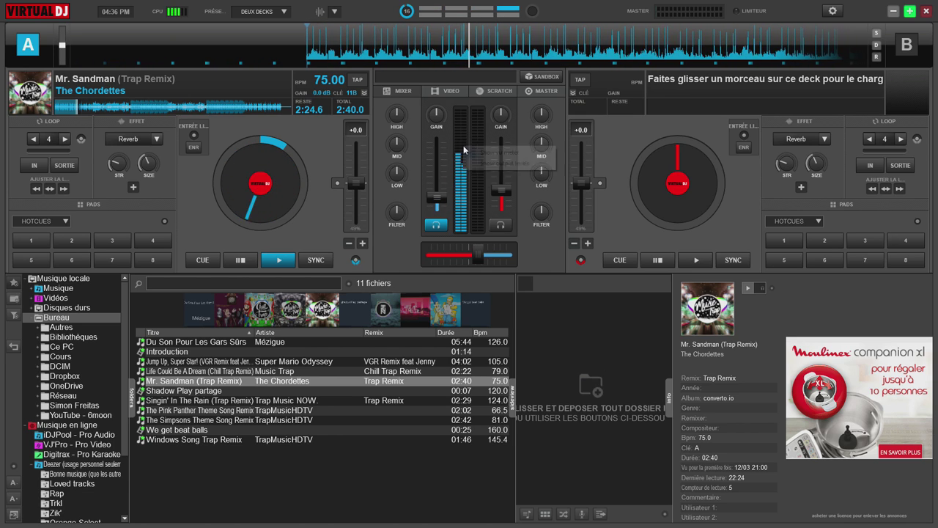
left_click(538, 233)
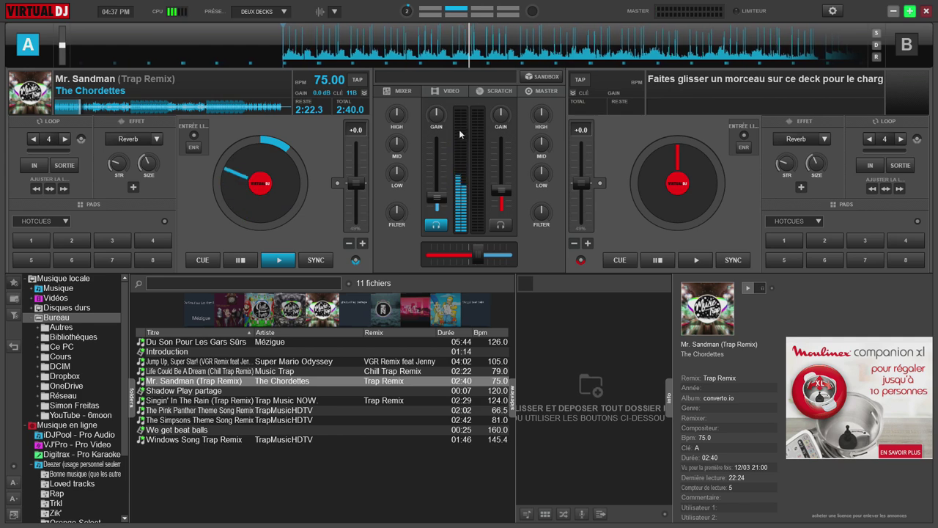
Raise deck A's volume fader slightly and return the crossfader to the centre
mouse_move(443, 199)
left_mouse_down()
mouse_move(435, 128)
mouse_move(438, 207)
mouse_move(438, 154)
mouse_move(435, 193)
left_mouse_up()
left_click_drag(478, 254, 468, 257)
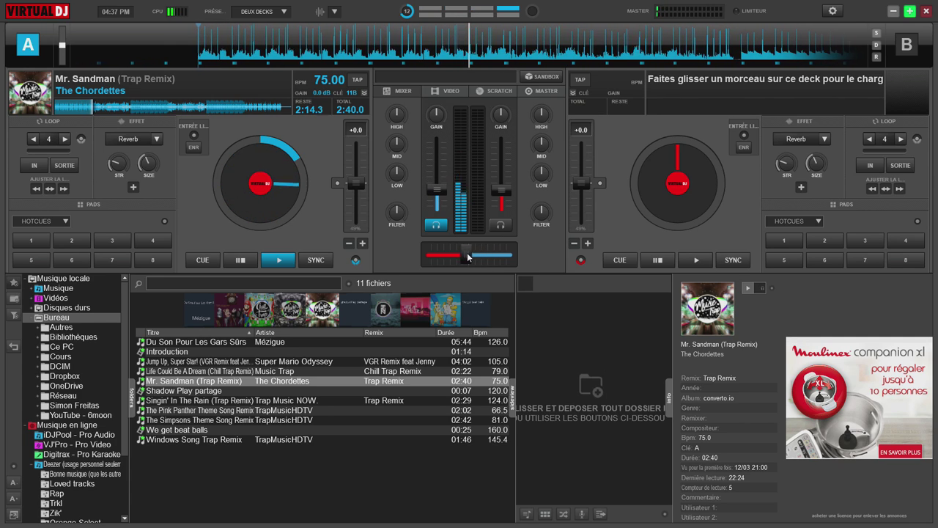
Load Life Could Be A Dream (Chill Trap Remix) onto deck B, play it, and balance both volume faders
double_click(176, 372)
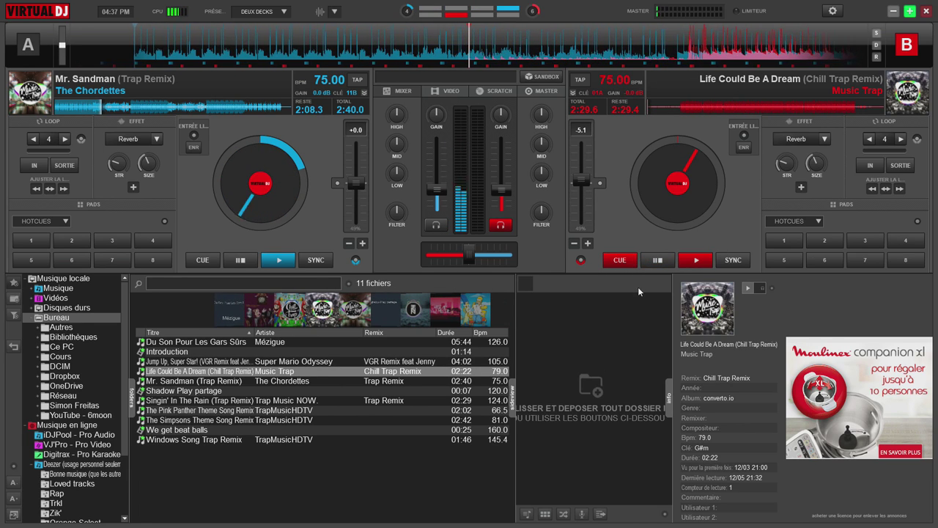
left_click(694, 262)
mouse_move(500, 197)
left_mouse_down()
mouse_move(500, 175)
mouse_move(501, 193)
left_mouse_up()
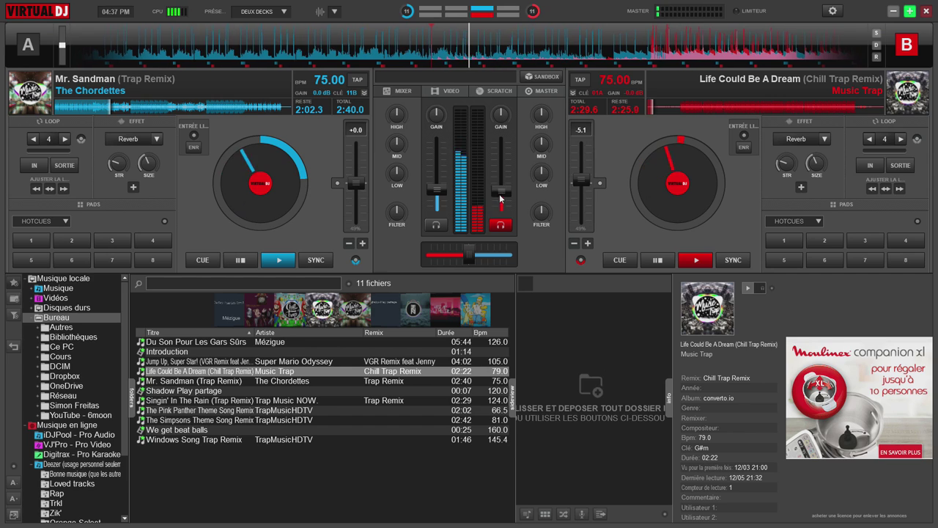
left_click_drag(443, 191, 444, 194)
Move the crossfader fully to deck B and skip deck A's track to near its end
left_click_drag(469, 255, 519, 257)
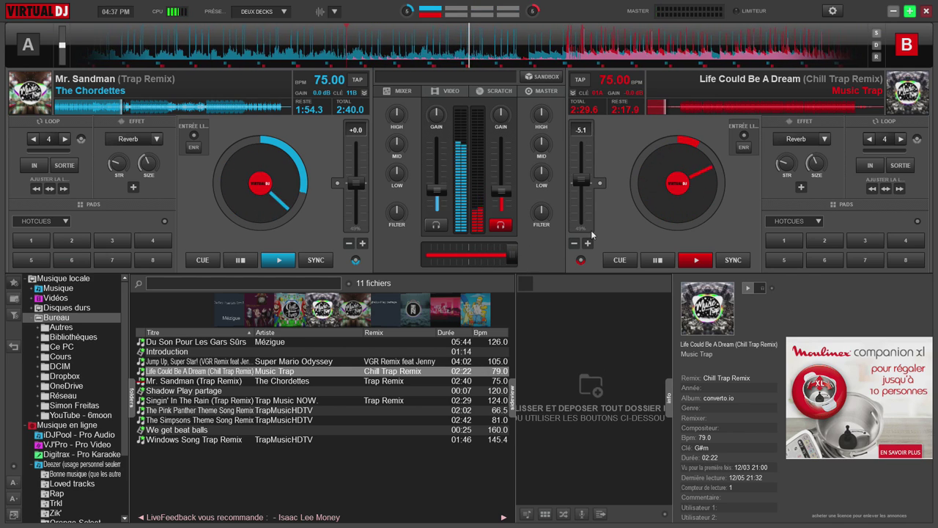
key("space")
left_click(262, 109)
mouse_move(511, 255)
left_mouse_down()
mouse_move(469, 256)
mouse_move(516, 258)
left_mouse_up()
Pause the track on deck B and return the crossfader to the centre
left_click(697, 260)
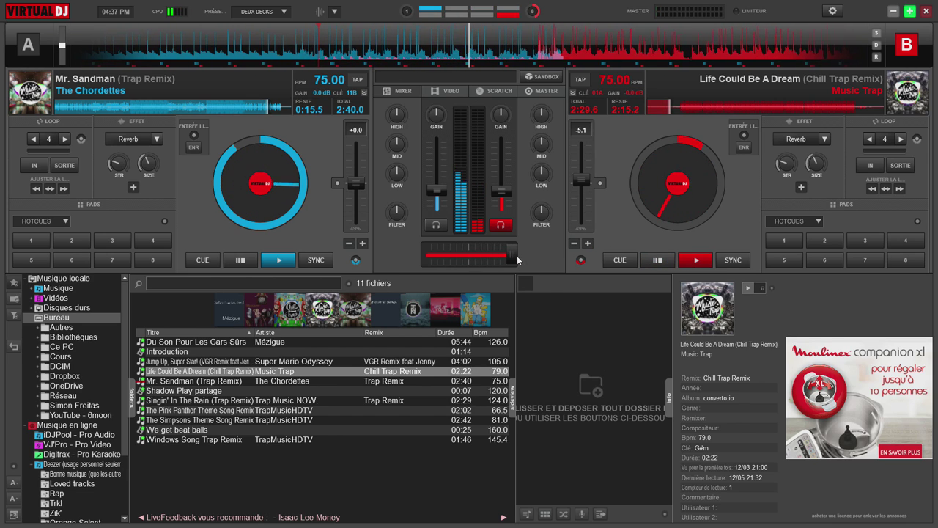
left_click(697, 259)
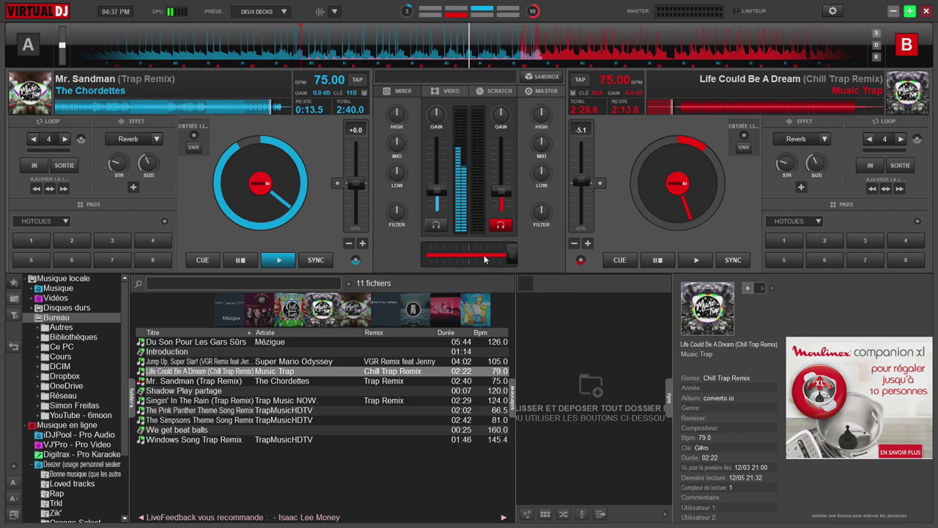
left_click_drag(491, 259, 464, 261)
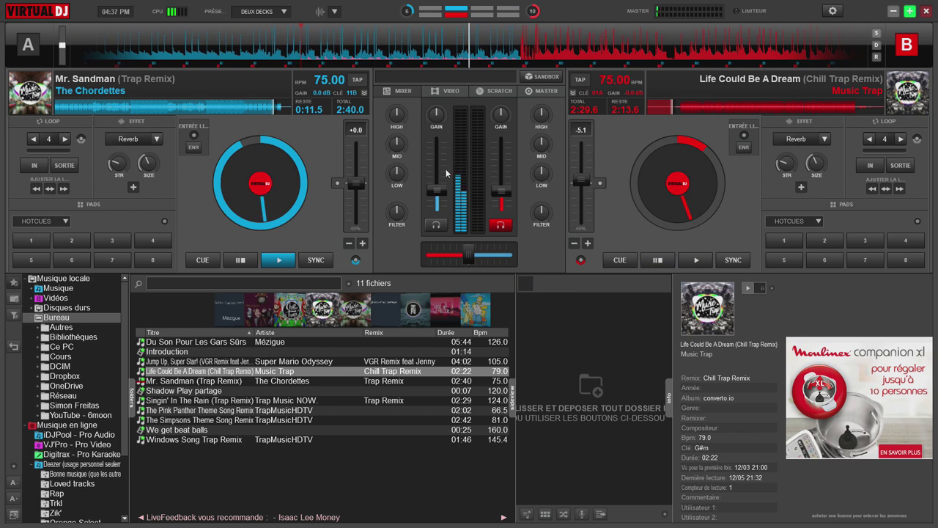
Try deck A's gain knob and resume playback on deck B
left_click_drag(436, 116, 383, 176)
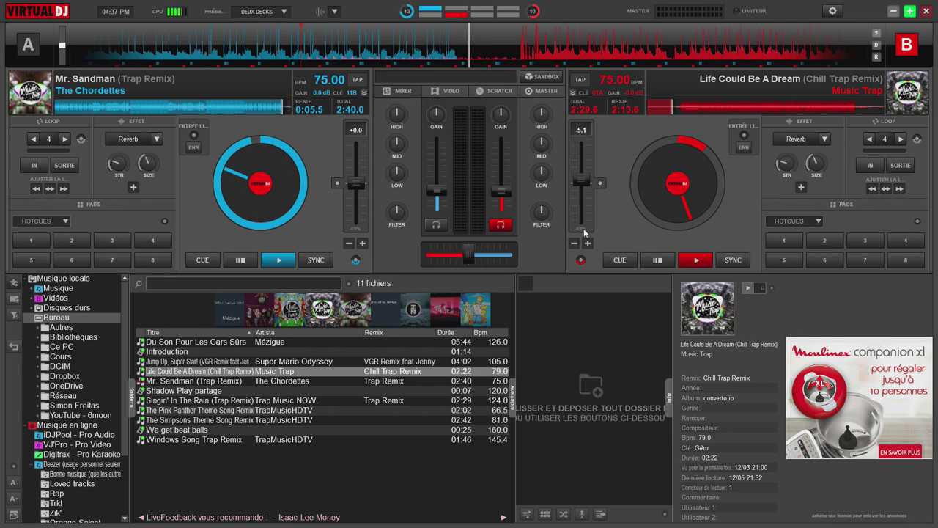
key("space")
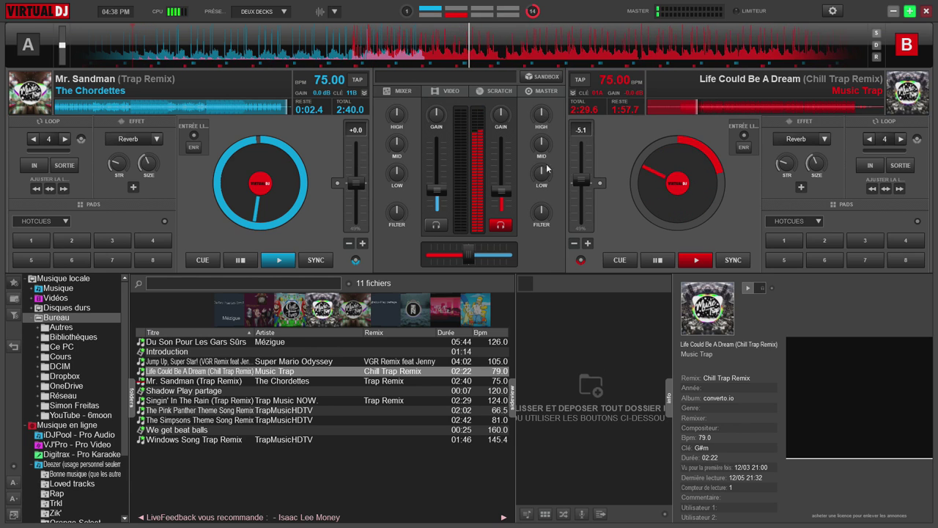
Try boosting deck B's LOW equalizer and volume fader, and bring both back down
left_click_drag(541, 172, 527, 195)
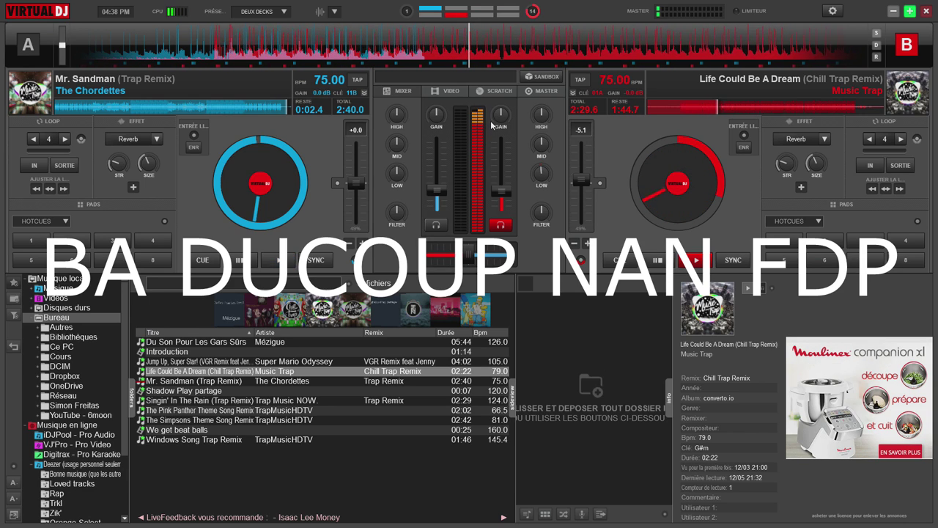
left_click_drag(501, 189, 513, 218)
left_click_drag(548, 85, 552, 75)
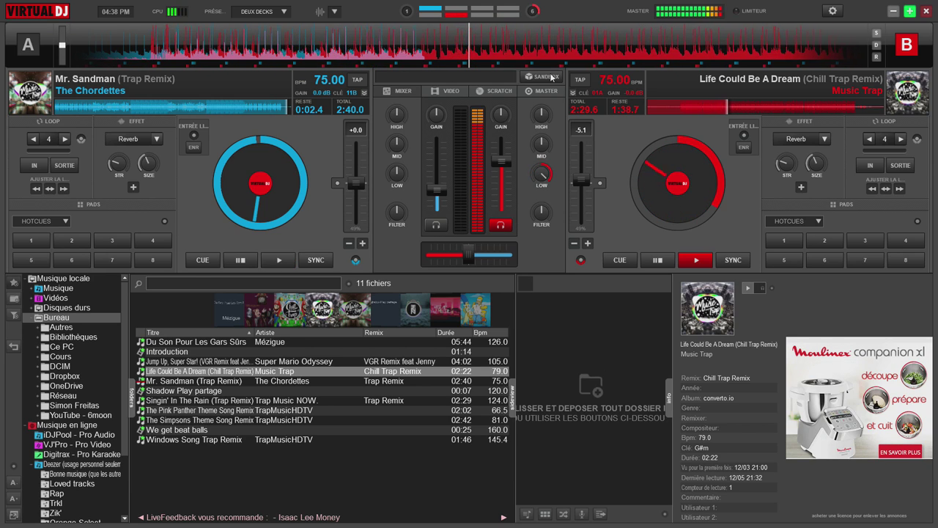
left_click_drag(501, 162, 503, 196)
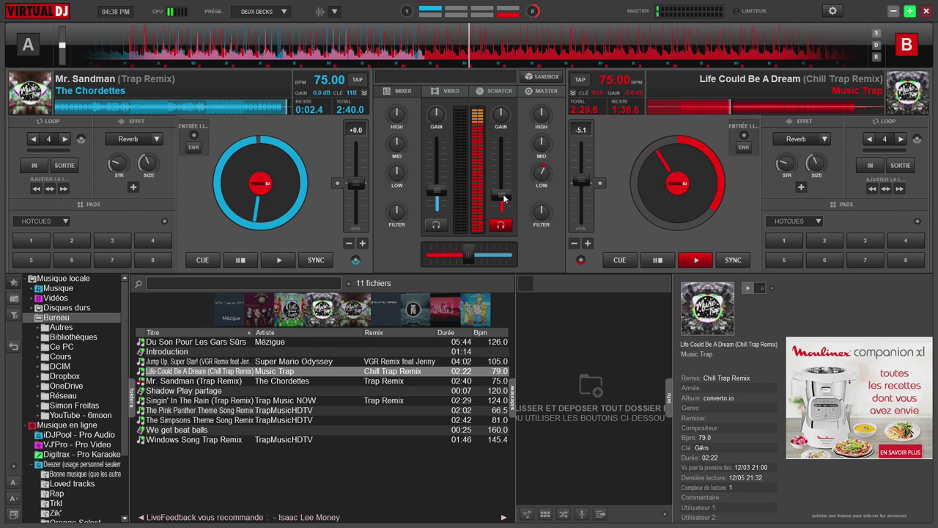
left_click_drag(541, 172, 534, 175)
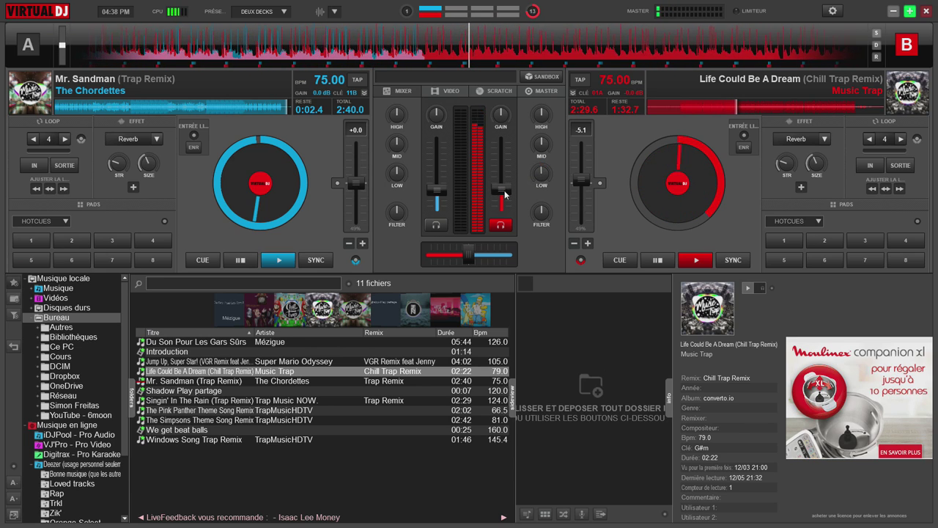
Lower deck B's volume fader slightly and pause its track
mouse_move(502, 189)
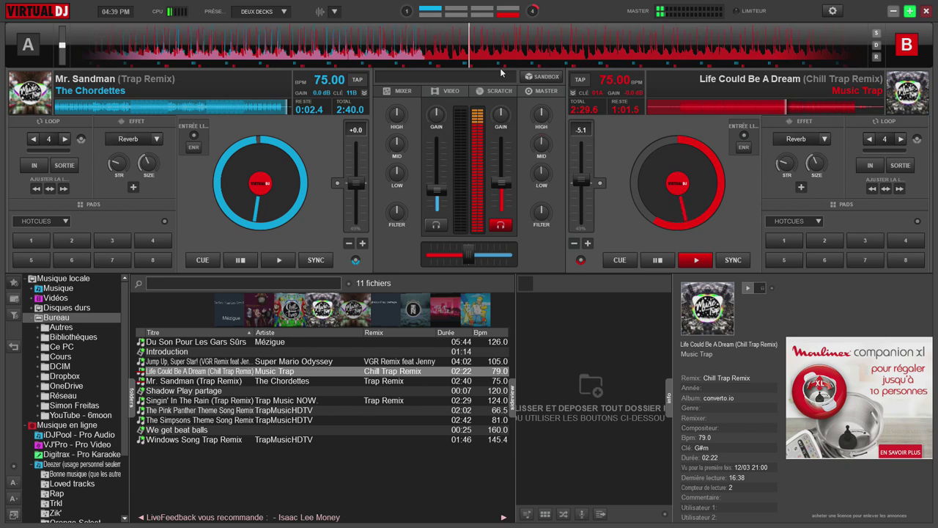
left_click_drag(510, 180, 515, 184)
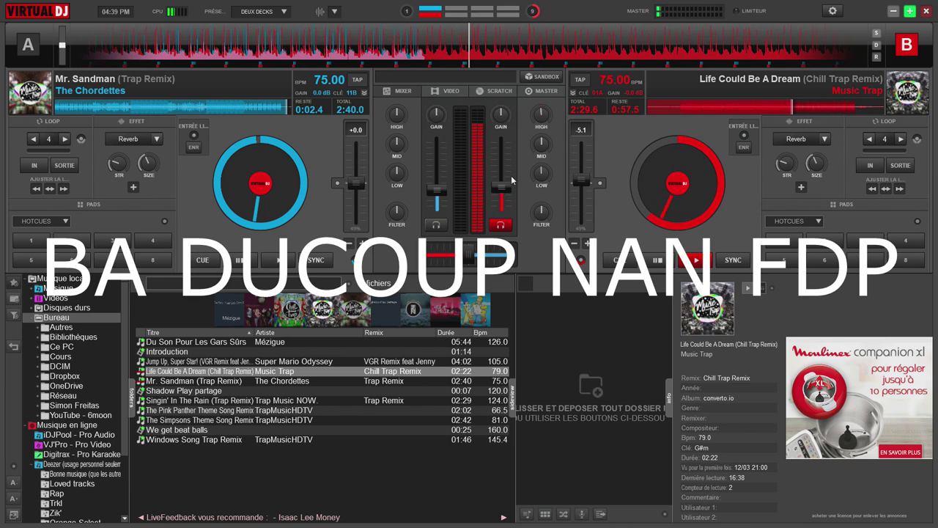
left_click(697, 259)
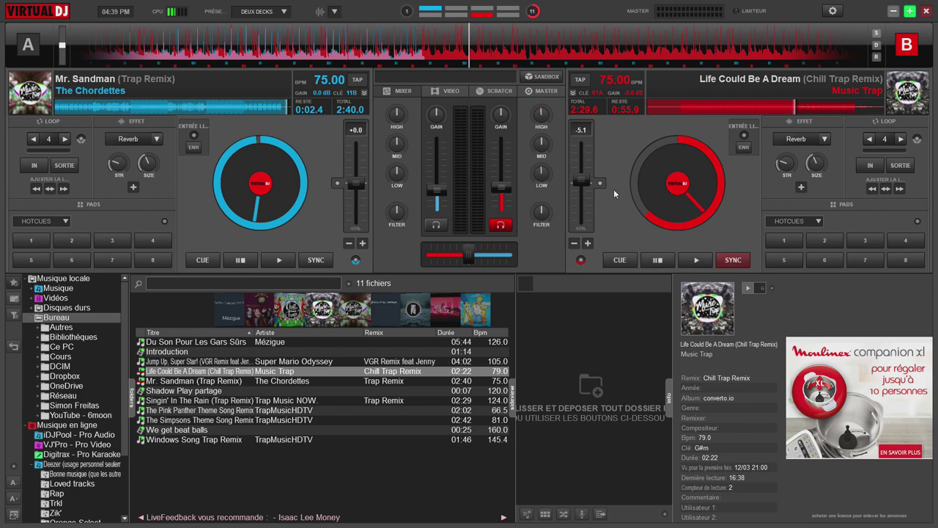
Scratch deck B's track with the jog wheel, both paused and during playback, and pause the track
left_click_drag(672, 207, 567, 213)
left_click(683, 260)
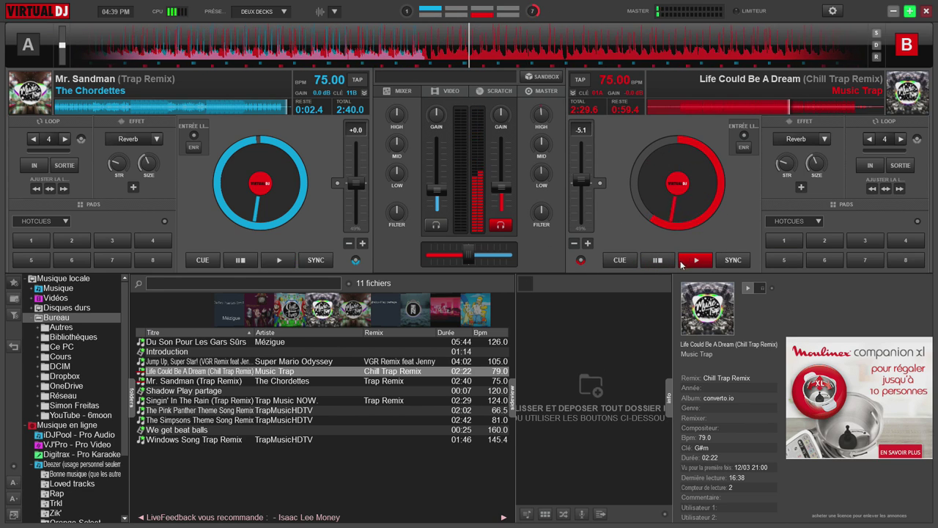
left_click_drag(690, 224, 669, 226)
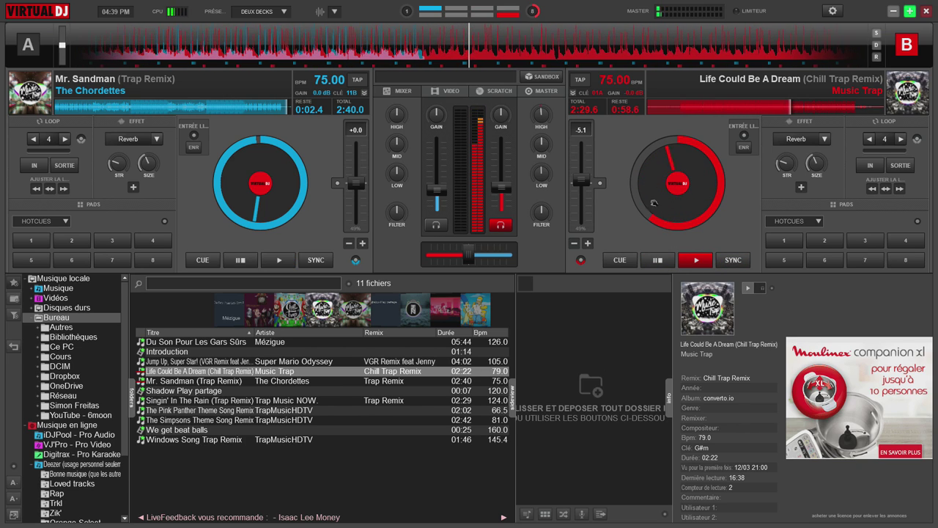
left_click(667, 259)
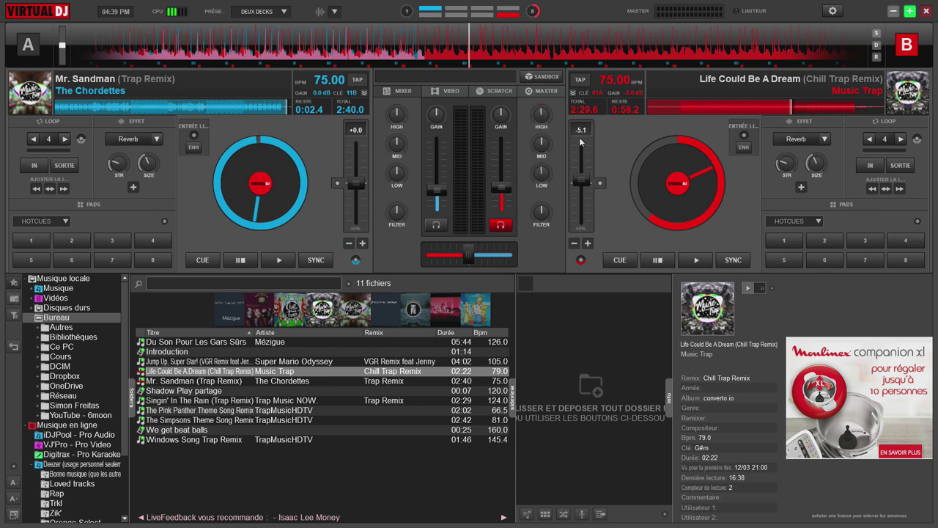
Raise deck B's pitch during playback, reset it to zero, and restart the track
mouse_move(581, 180)
left_mouse_down()
mouse_move(581, 139)
mouse_move(582, 263)
mouse_move(590, 184)
left_mouse_up()
left_click(689, 264)
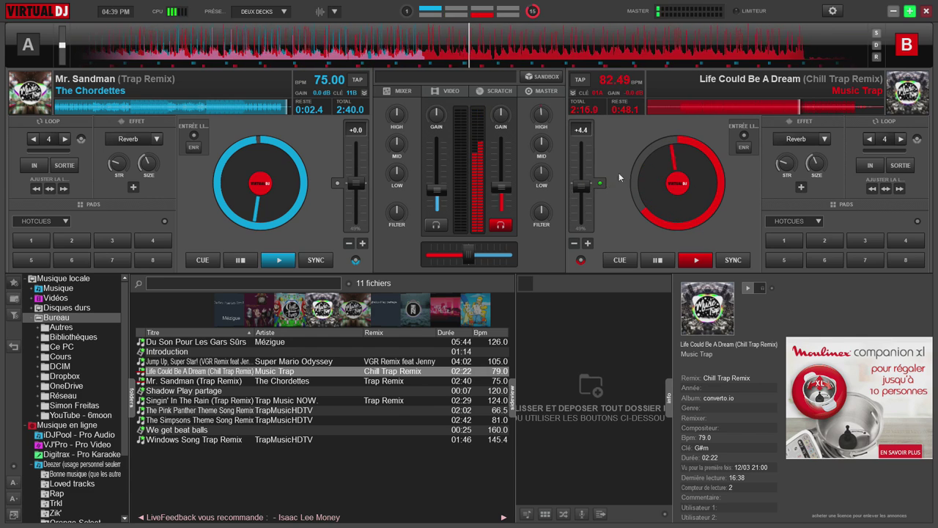
left_click(599, 185)
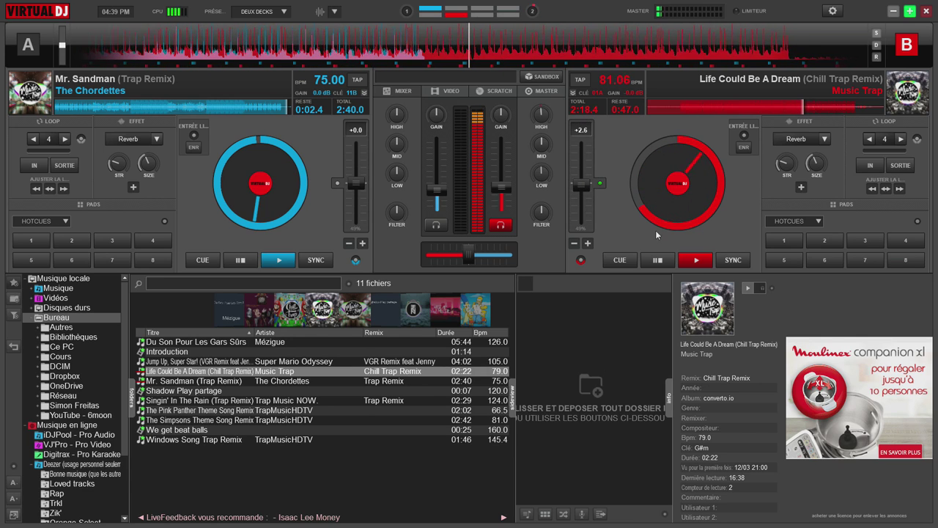
left_click(664, 266)
left_click(664, 266)
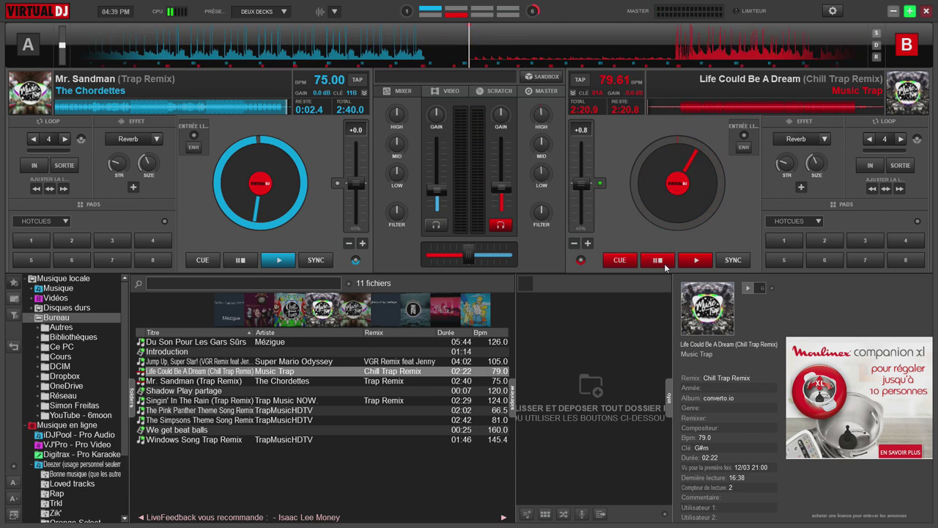
left_click(689, 263)
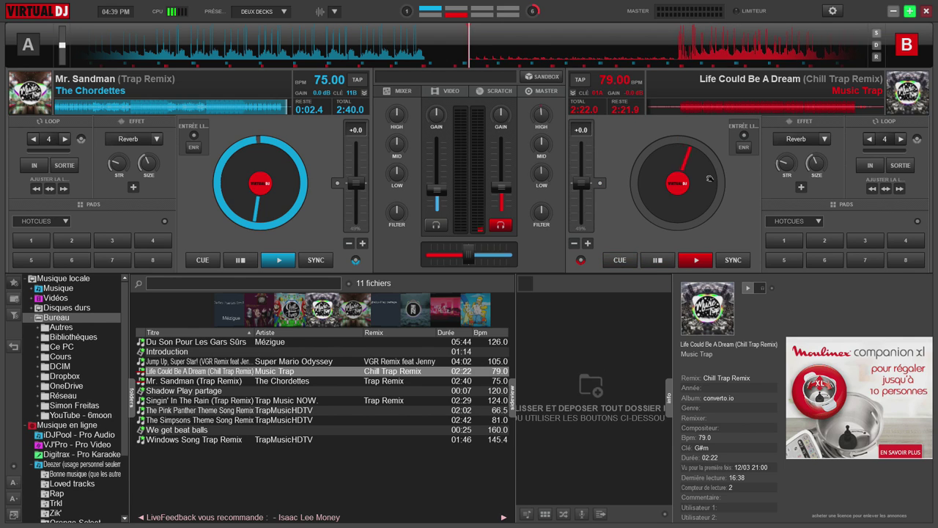
Play deck B from an early point in its track, trying pause and stop before restarting playback
left_click(676, 107)
left_click(693, 262)
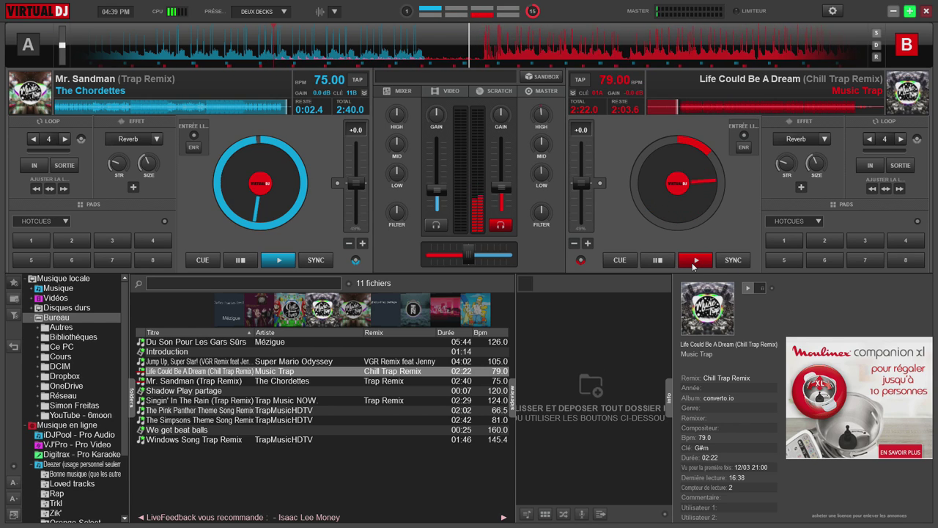
left_click(658, 262)
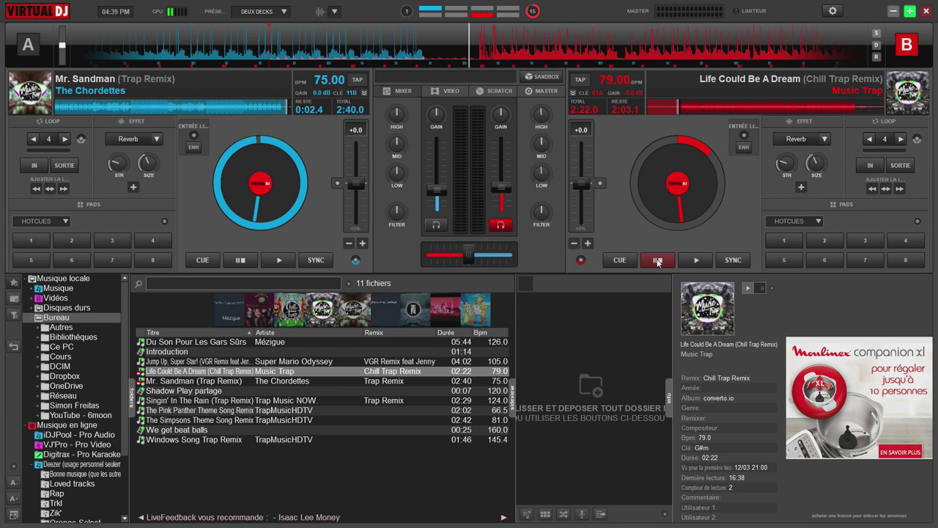
left_click(658, 261)
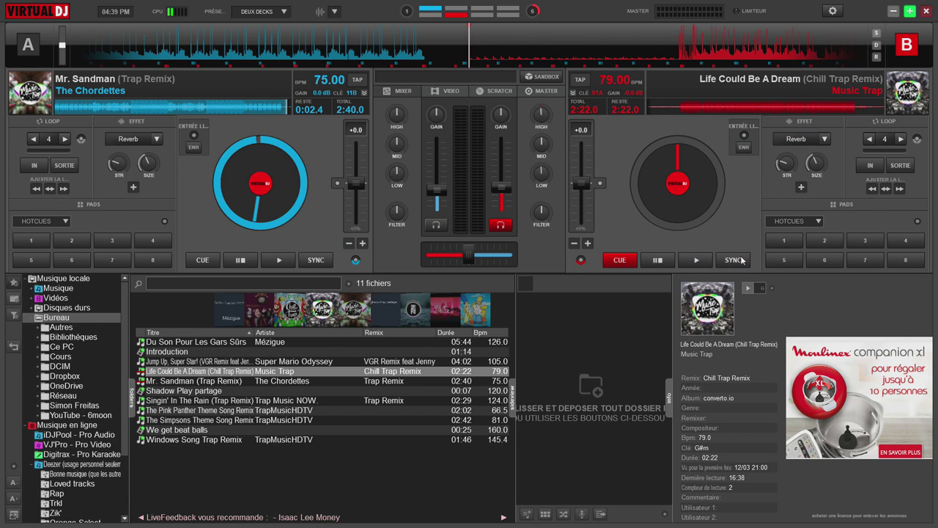
left_click(696, 261)
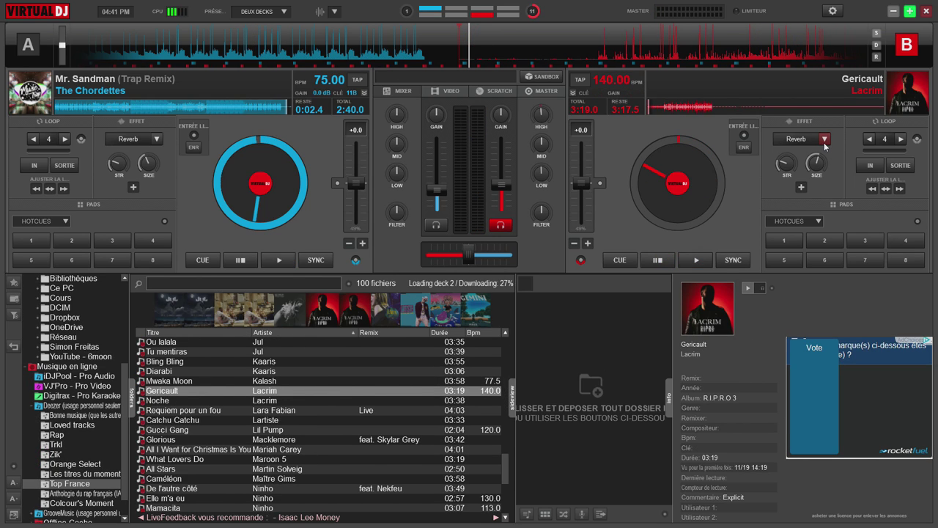
View the list of effects available for deck B and close it without changing the selection
left_click(825, 139)
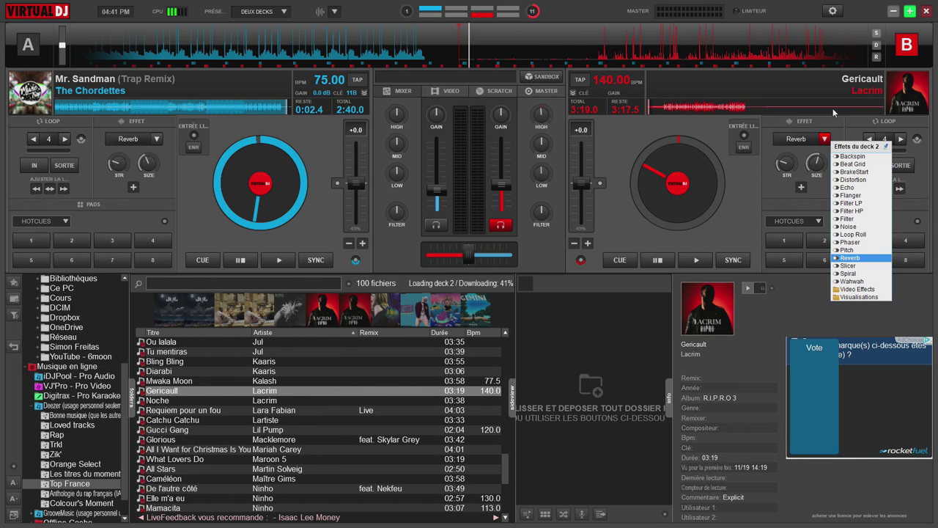
left_click(838, 136)
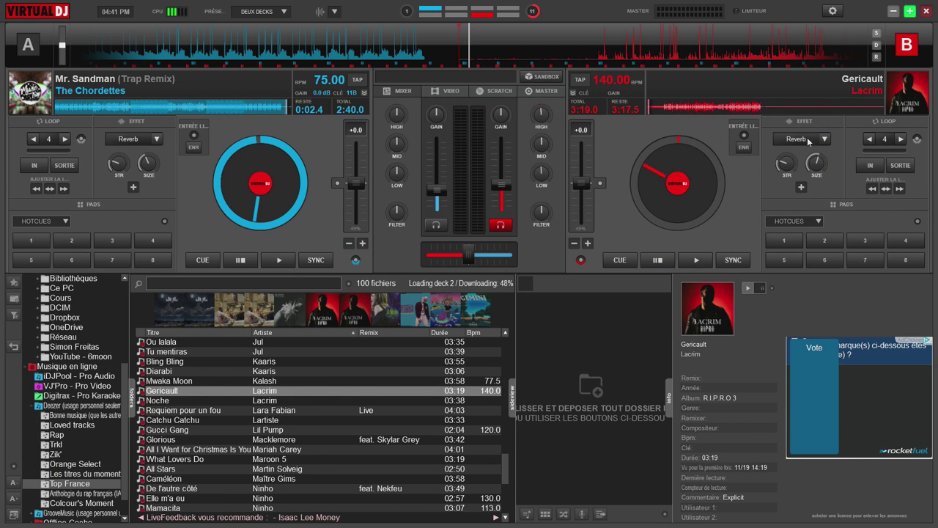
Turn on a 4-beat loop on deck B, dismiss the loop direction dialog, and play further into Gericault
left_click(883, 138)
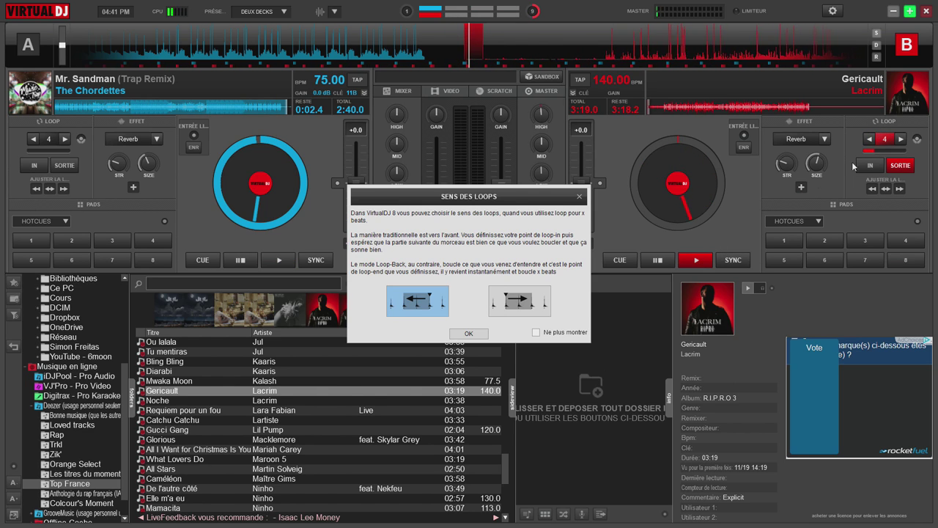
left_click(581, 197)
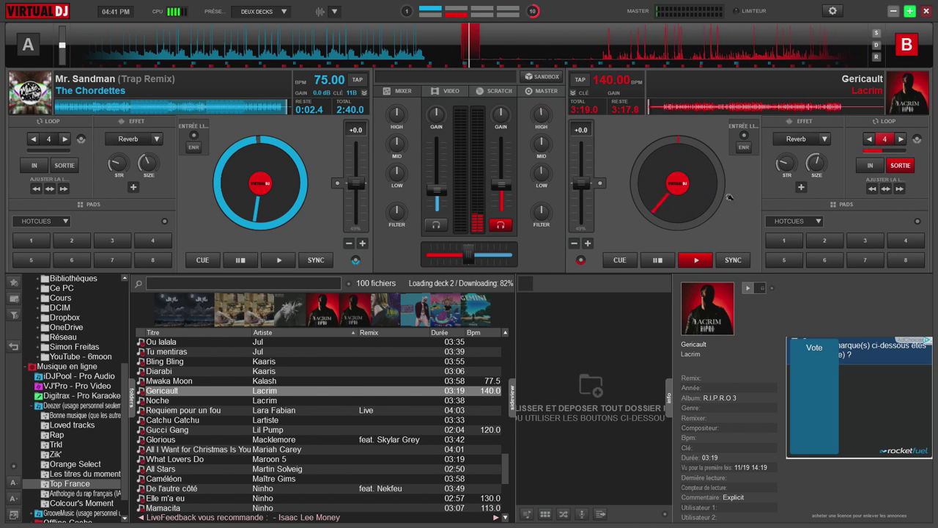
left_click_drag(522, 32, 381, 65)
left_click(690, 261)
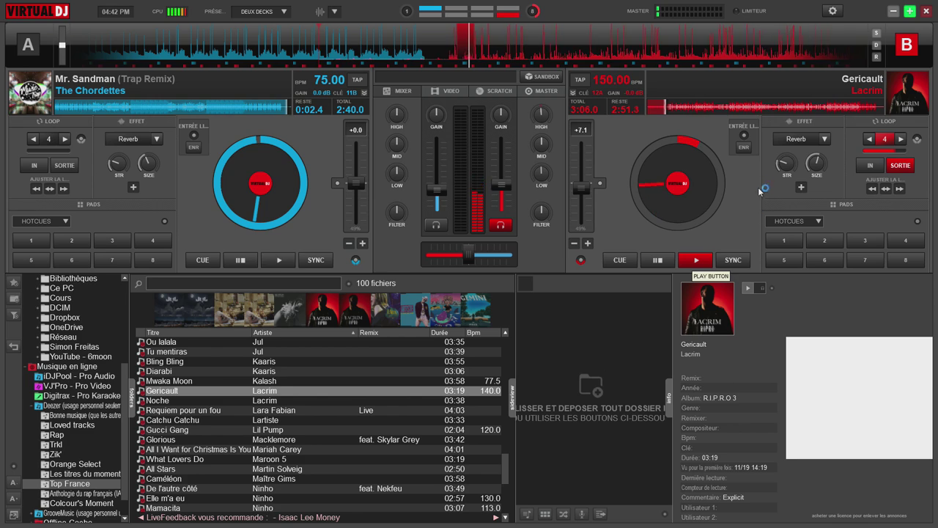
Switch deck B's Reverb effect on and off again
left_click(784, 139)
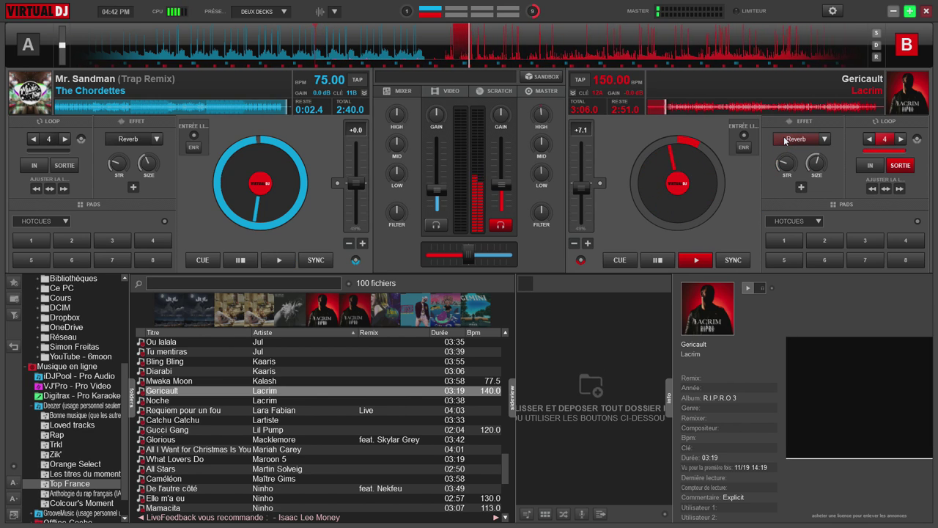
left_click(784, 139)
Halve deck B's loop length repeatedly from 8 beats down to 1/32
left_click(889, 147)
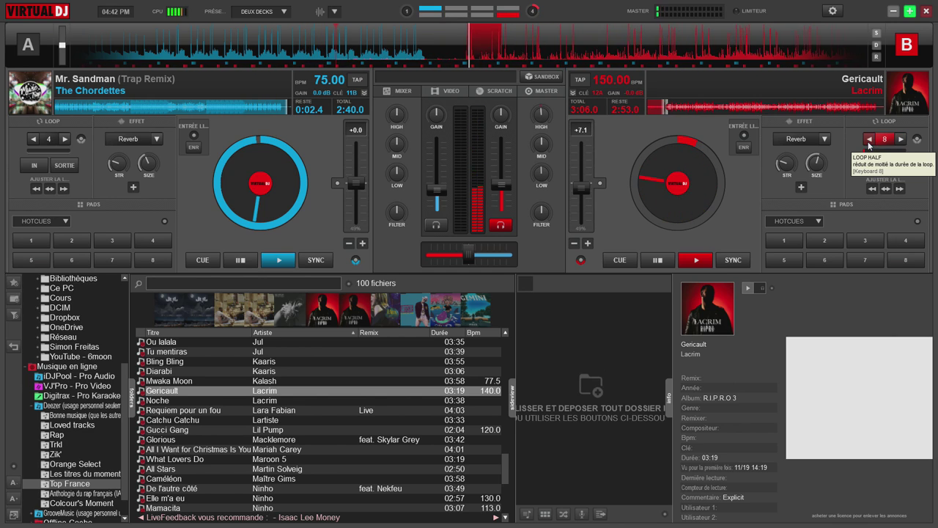
double_click(869, 146)
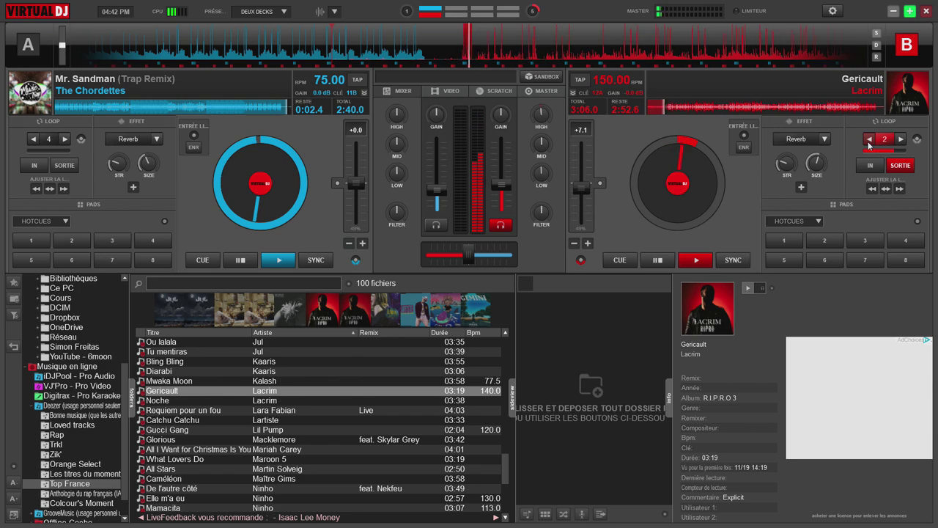
double_click(869, 143)
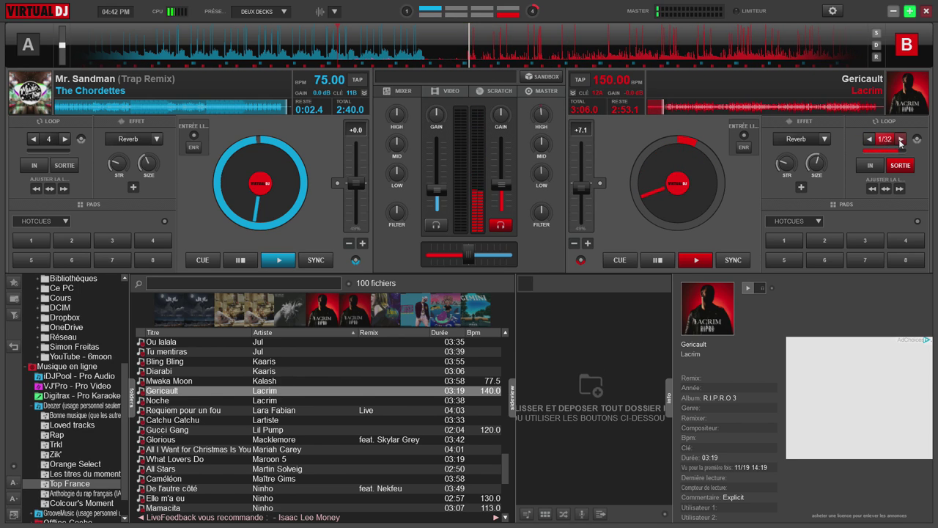
Try doubling and halving deck B's loop length, return it to 4 beats, and switch the loop off
left_click(900, 140)
left_click(899, 140)
left_click(899, 140)
left_click(868, 143)
left_click(868, 143)
left_click(868, 143)
left_click(900, 139)
double_click(901, 139)
double_click(901, 140)
left_click(871, 140)
left_click(884, 140)
left_click(884, 141)
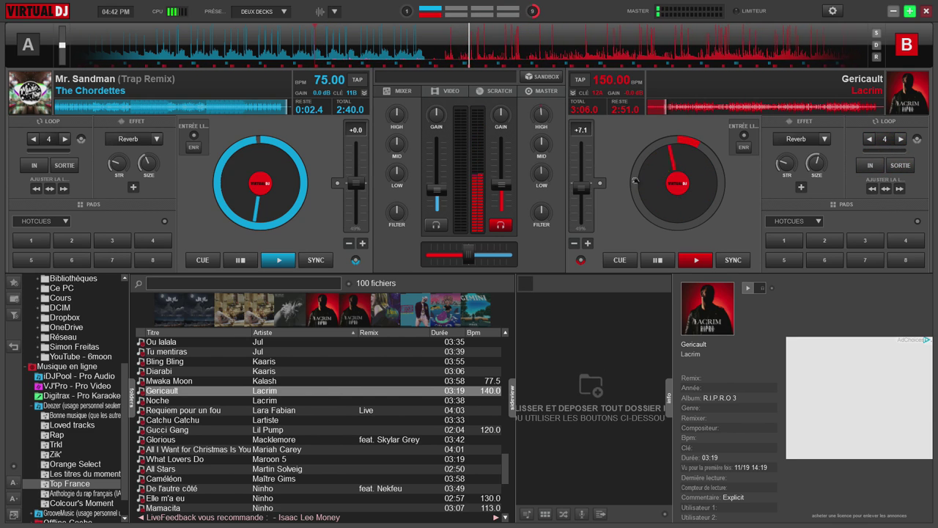
Pause deck B, rewind its track a short way, and play it briefly to check the position
left_click(658, 260)
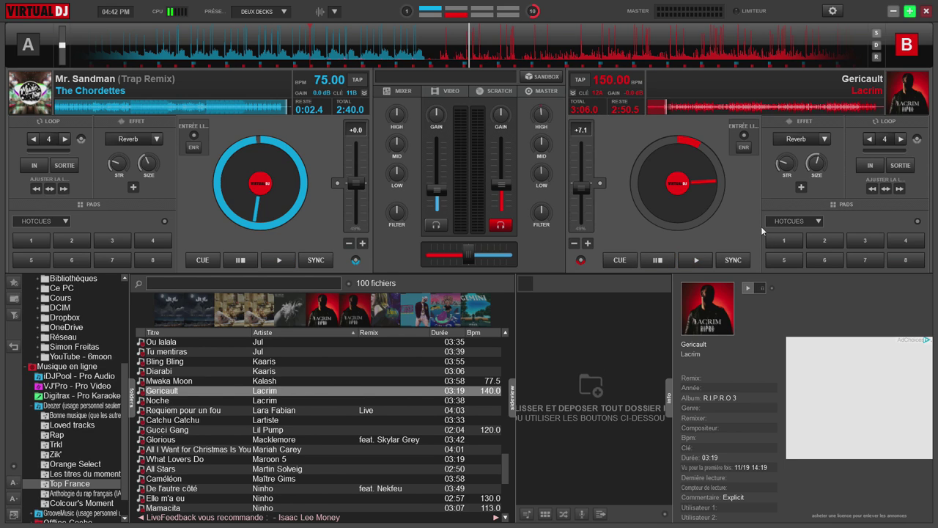
left_click_drag(489, 54, 542, 60)
left_click(690, 261)
left_click(661, 261)
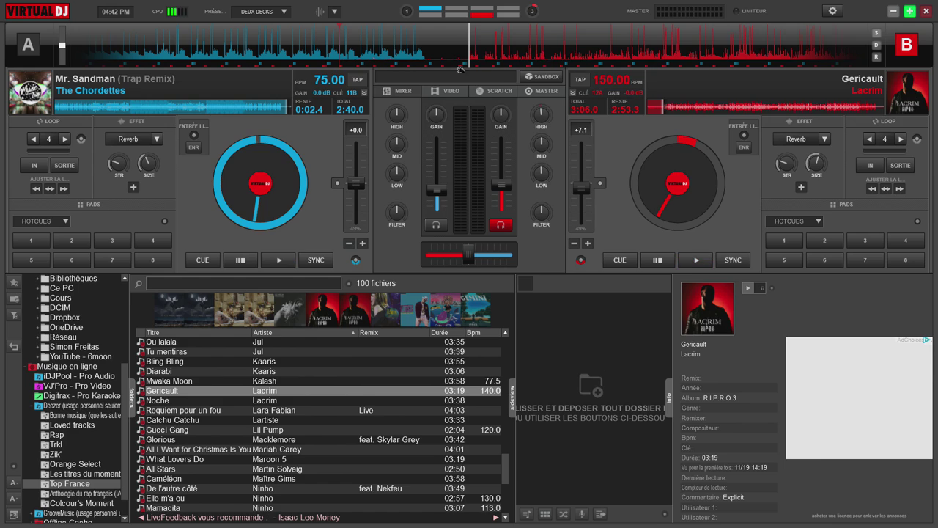
Store deck B's current position as hot cue 1
left_click(785, 242)
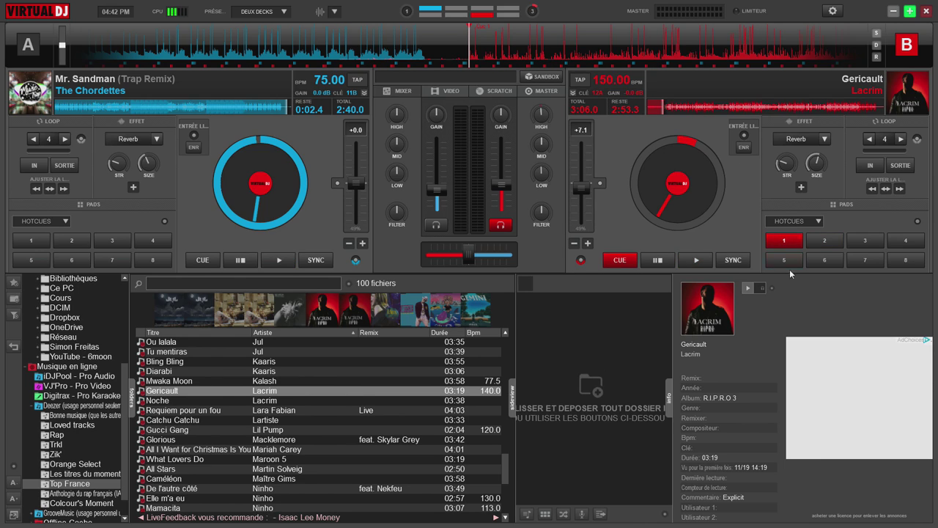
right_click(784, 243)
left_click(789, 246)
Test hot cue 1 by jumping to it from an earlier point of deck B's track, and lower the volume fader
left_click(702, 260)
left_click_drag(564, 51, 753, 55)
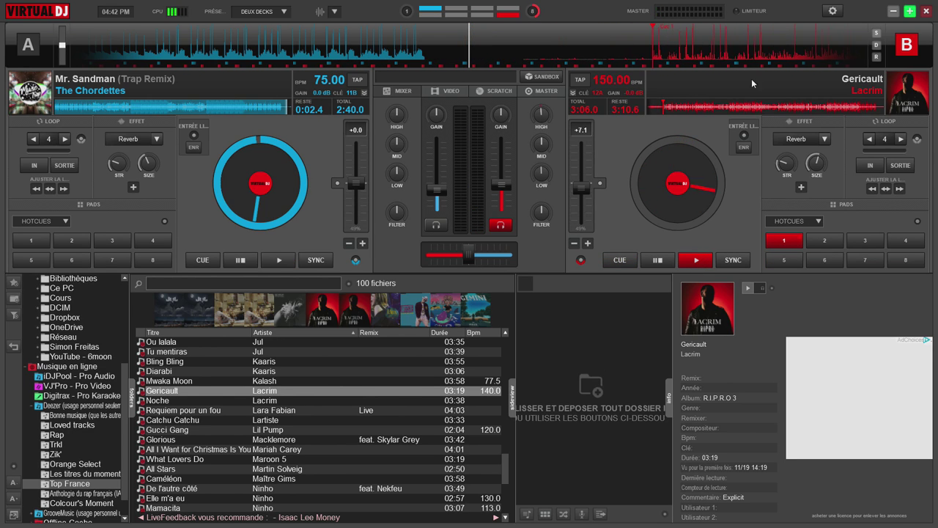
left_click(784, 242)
left_click(694, 266)
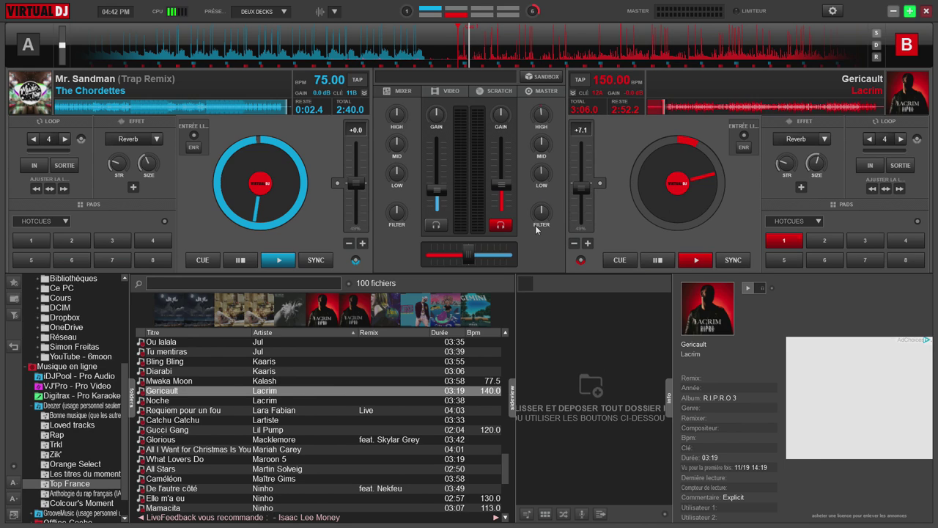
left_click_drag(503, 184, 502, 203)
Collapse the Musique and Bureau folders in the folder tree
scroll(64, 374, "up", 1)
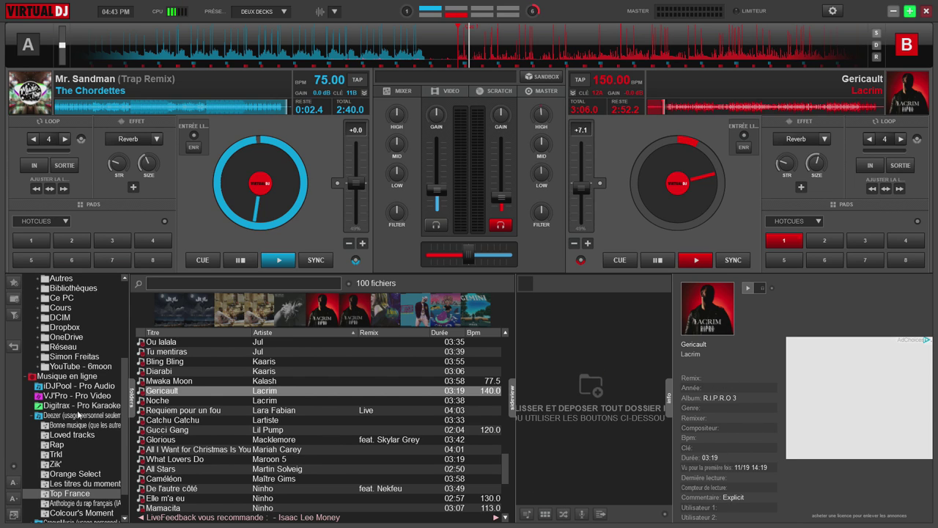
scroll(82, 415, "up", 3)
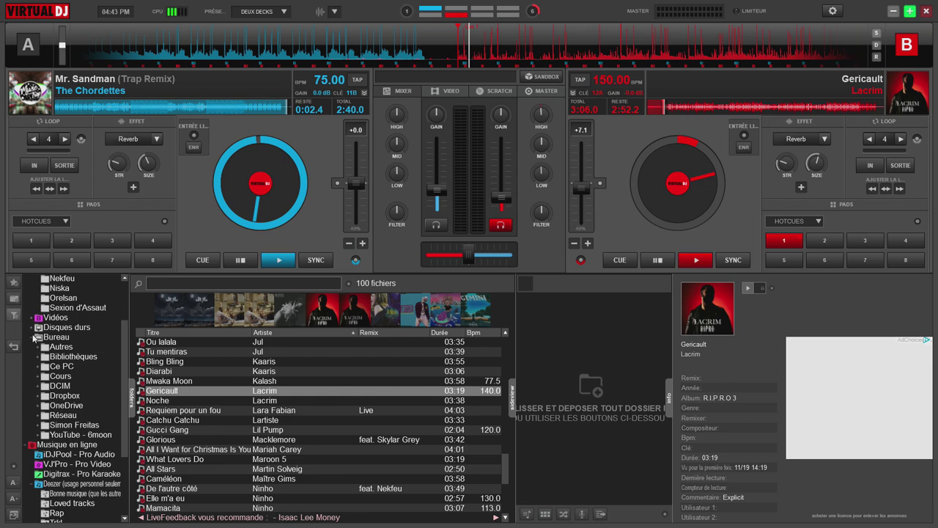
left_click(33, 337)
left_click(31, 278)
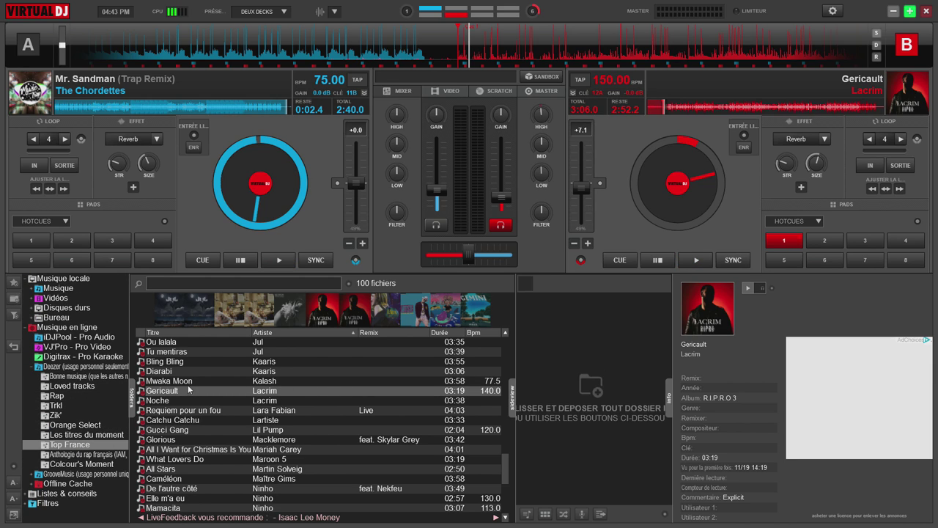
Load Katchi by Ofenbach from the Top France playlist onto deck B
scroll(176, 381, "down", 3)
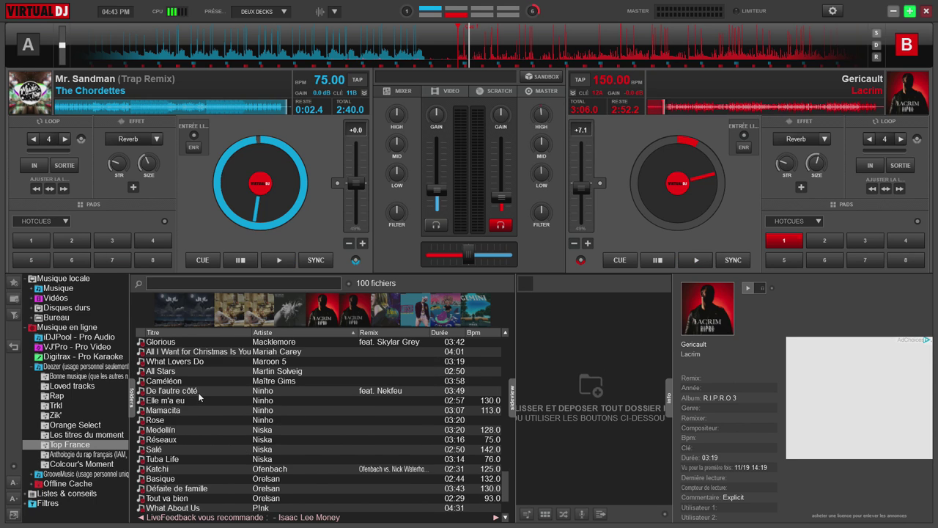
scroll(198, 392, "up", 1)
scroll(262, 458, "down", 1)
double_click(262, 467)
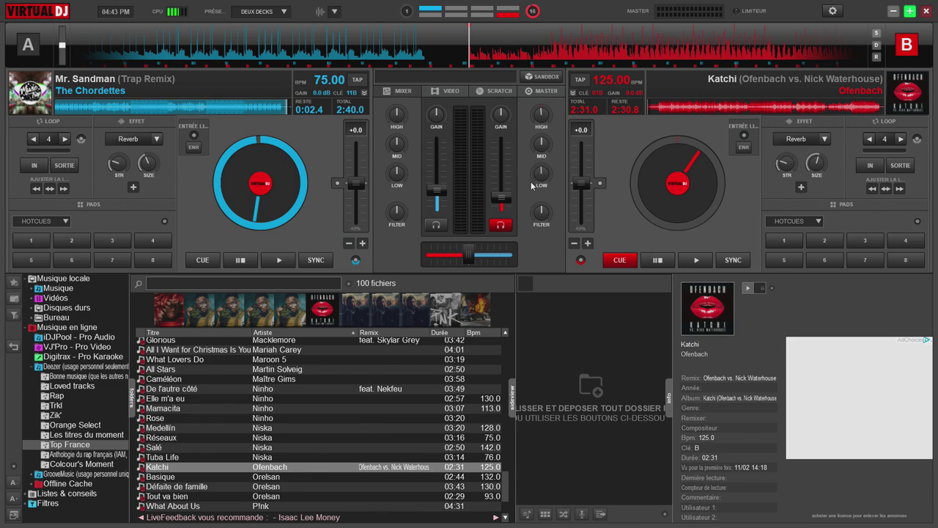
Review the audio, interface, controllers, options, licences, broadcast, recording and remote pages of the settings, and close the settings
left_click(833, 11)
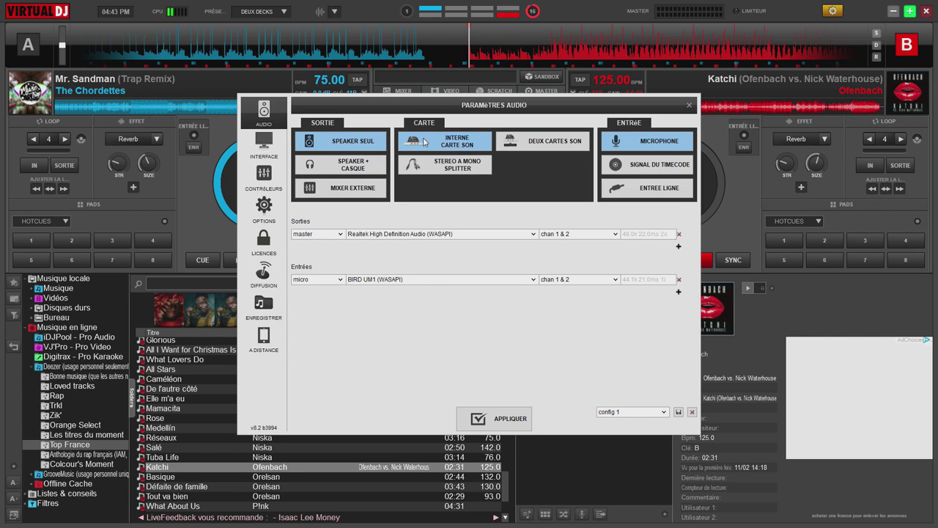
left_click(264, 155)
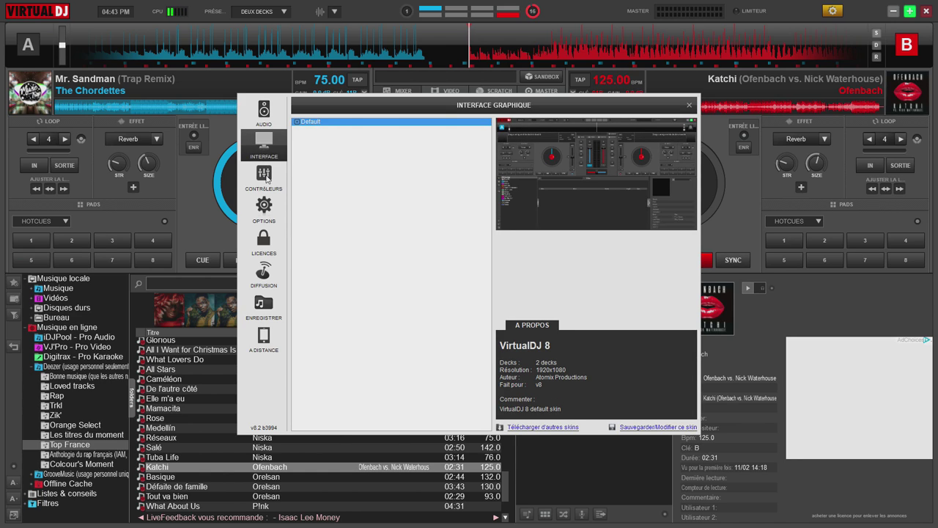
left_click(265, 184)
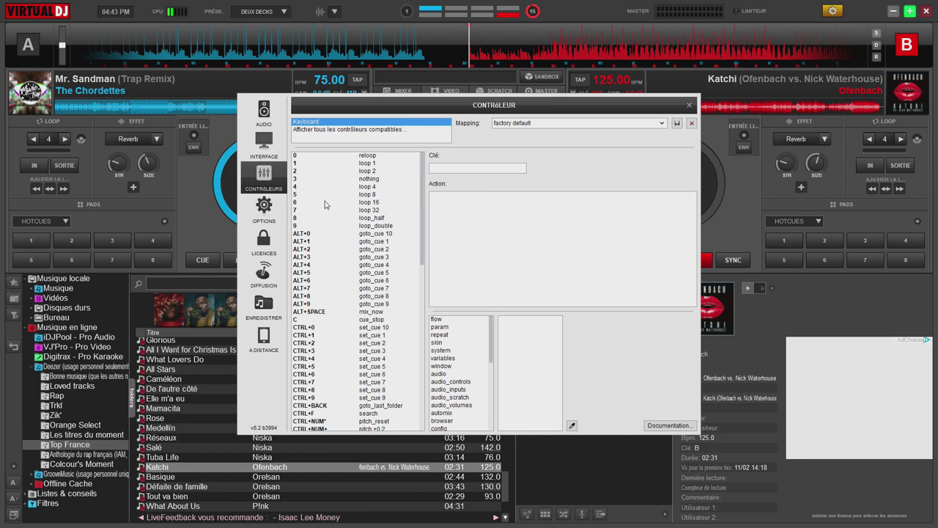
left_click(263, 211)
left_click(267, 243)
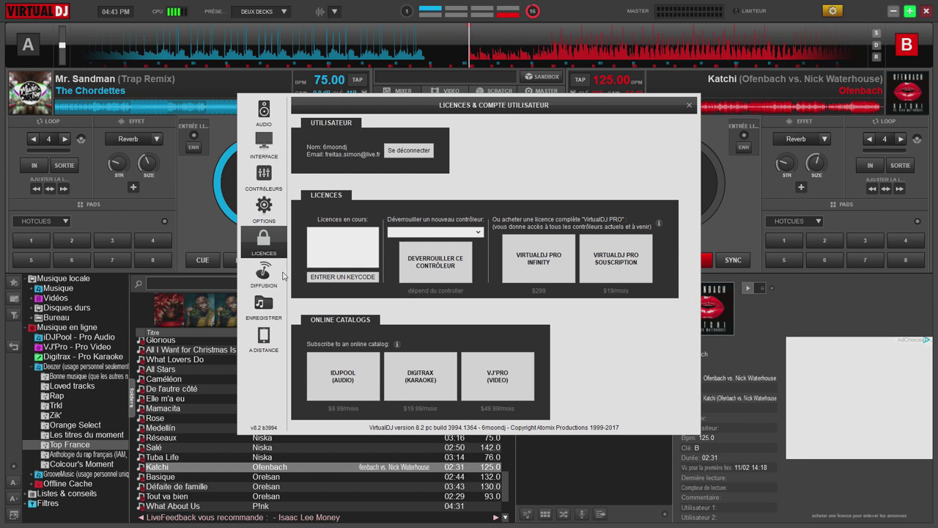
left_click(271, 277)
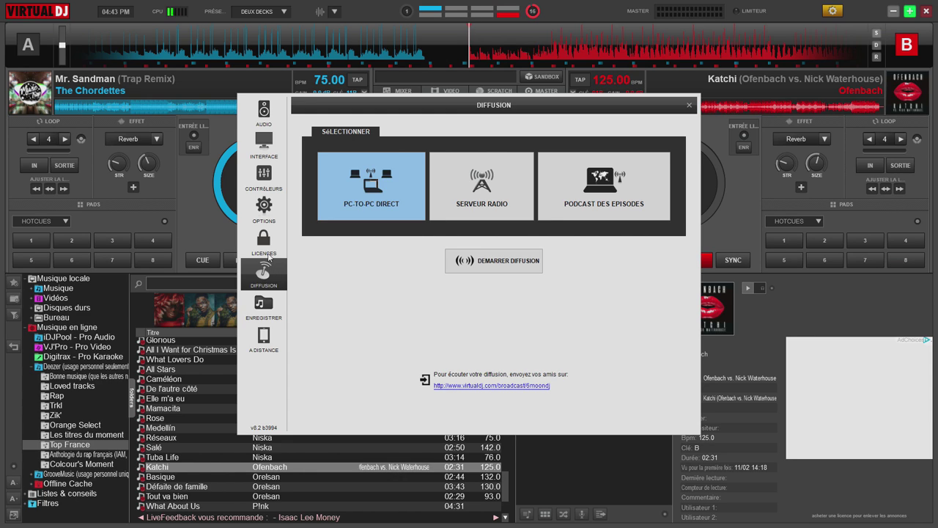
left_click(268, 308)
left_click(264, 337)
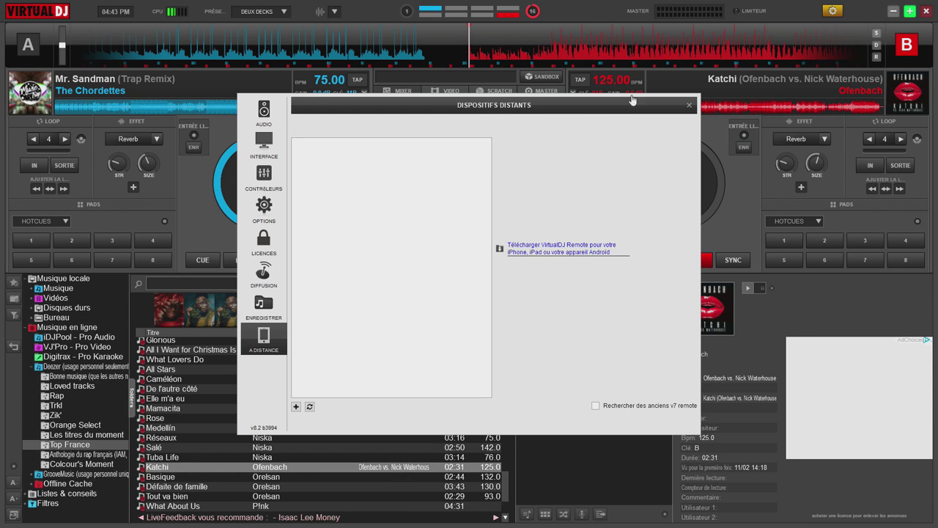
left_click(689, 105)
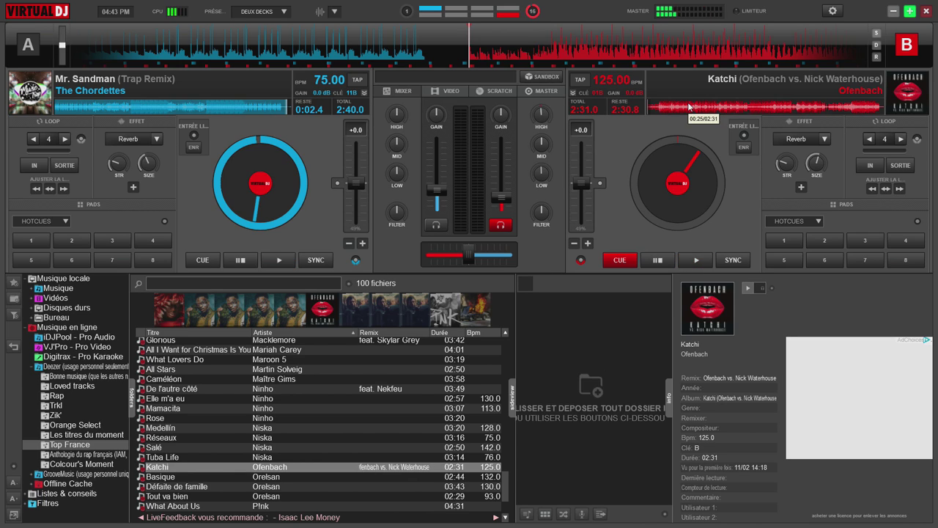
Lower the computer's audio volume and bring the mixer's crossfader back to the centre
key("XF86AudioLowerVolume")
key("XF86AudioLowerVolume")
key("XF86AudioLowerVolume")
key("XF86AudioLowerVolume")
key("XF86AudioLowerVolume")
key("XF86AudioLowerVolume")
key("XF86AudioLowerVolume")
key("XF86AudioLowerVolume")
key("XF86AudioLowerVolume")
key("XF86AudioLowerVolume")
key("XF86AudioLowerVolume")
key("XF86AudioLowerVolume")
key("XF86AudioLowerVolume")
key("XF86AudioLowerVolume")
key("XF86AudioLowerVolume")
key("XF86AudioLowerVolume")
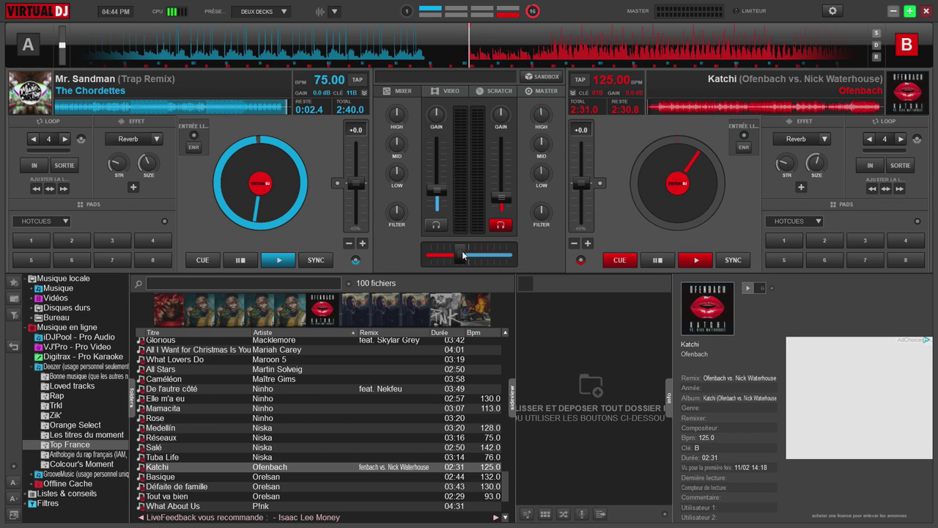
left_click_drag(465, 257, 472, 260)
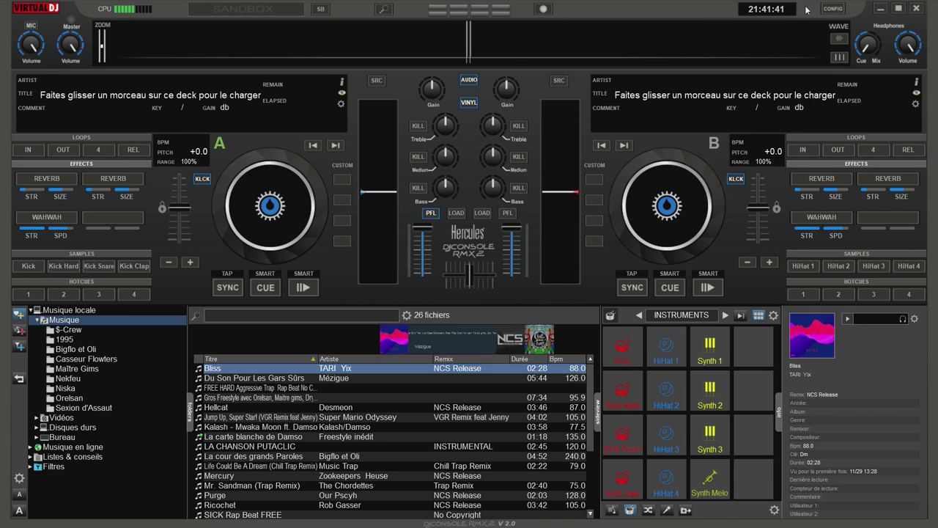
Switch the interface skin to Default in the settings
left_click(833, 8)
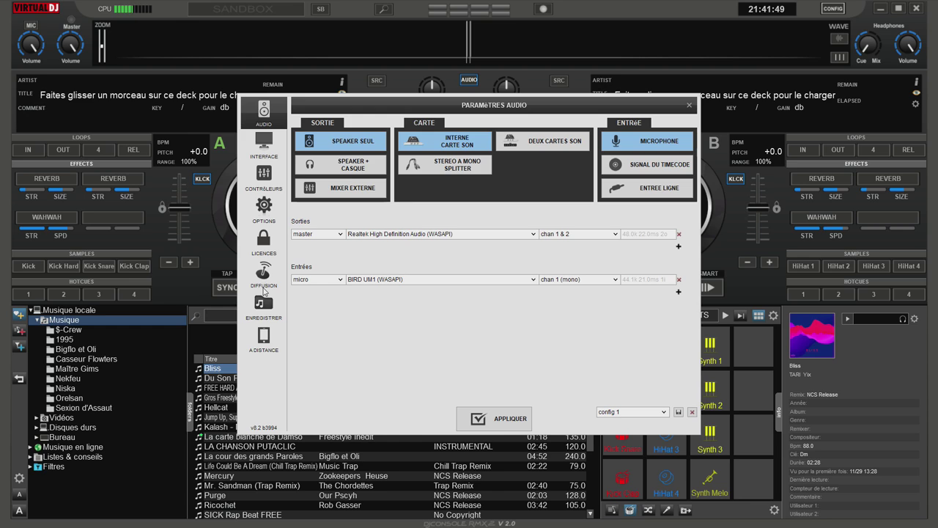
left_click(264, 145)
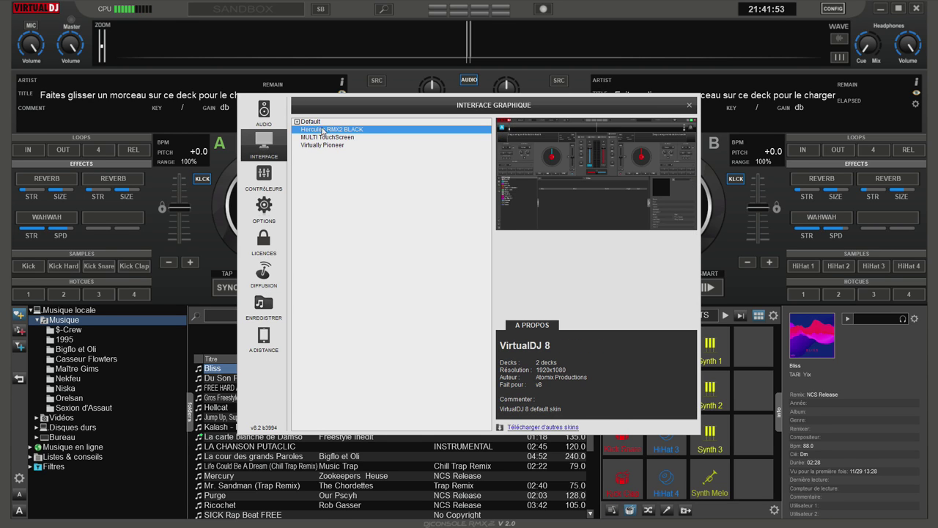
left_click(311, 122)
left_click(689, 103)
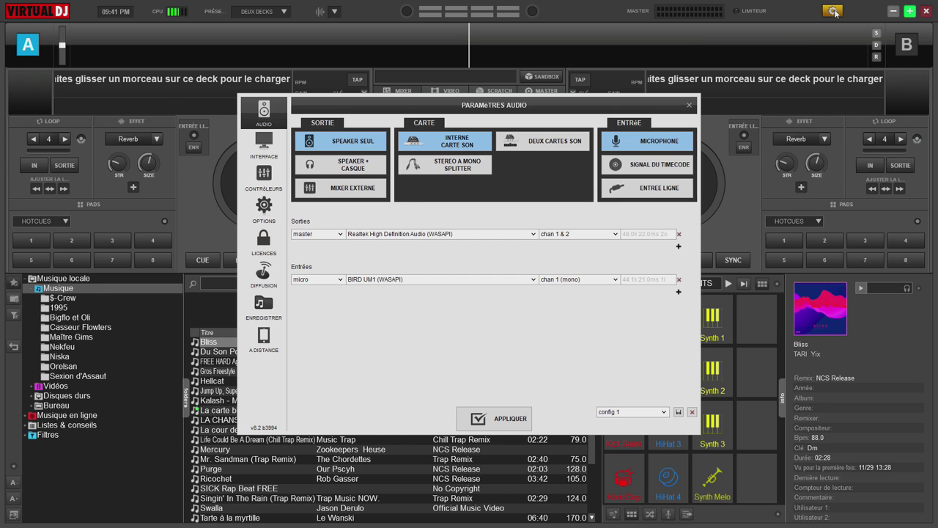
Reopen the interface settings to view the list of installed skins, and close them
left_click(832, 11)
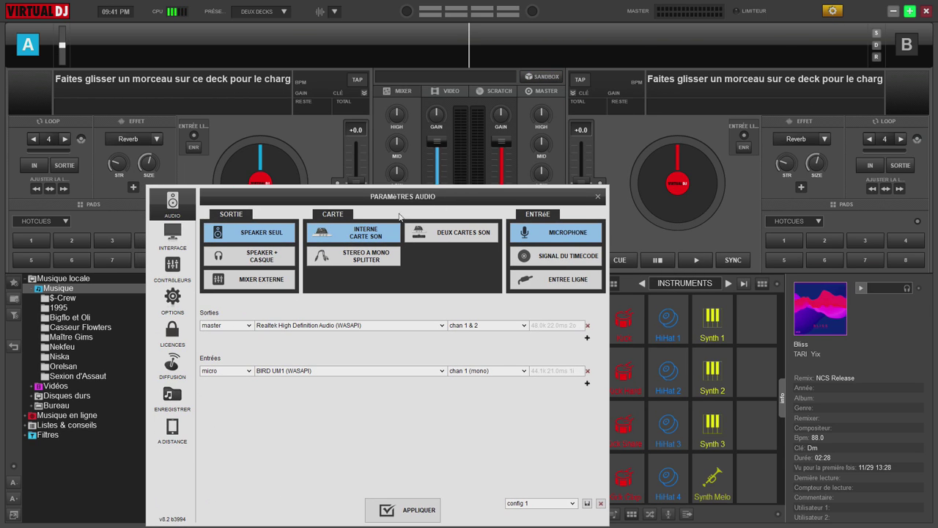
left_click(173, 217)
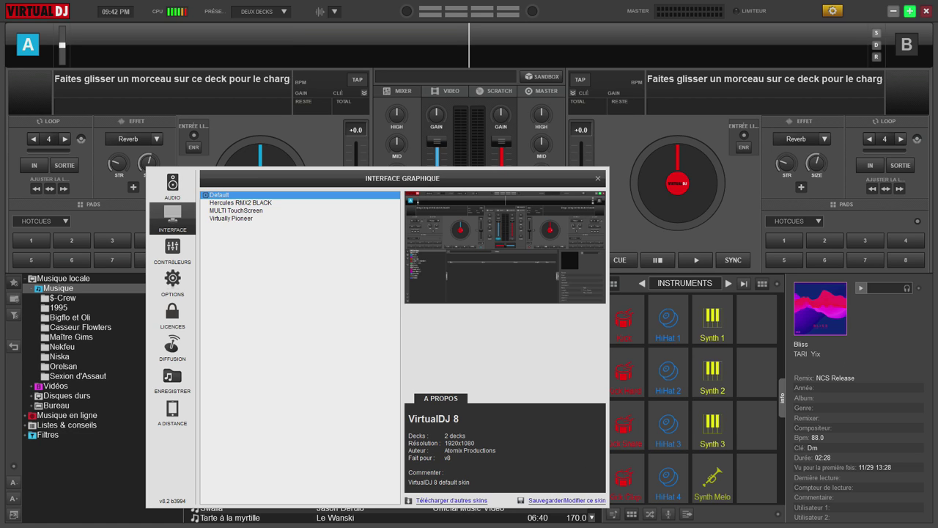
left_click(597, 178)
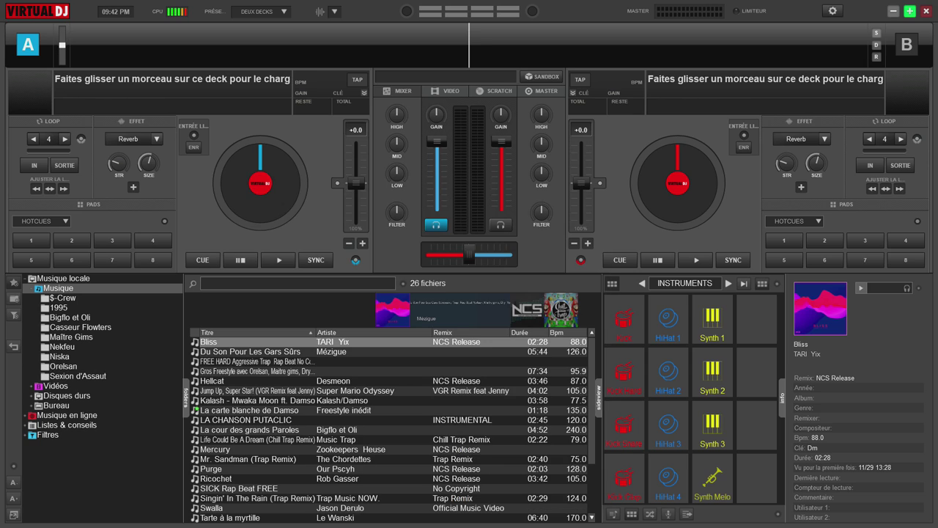
Quit VirtualDJ, and in the browser download the Windows Virtually Pioneer skin from the Add-on page, saving install_virtuallypioneer to Bureau and completing its installation
left_click(925, 10)
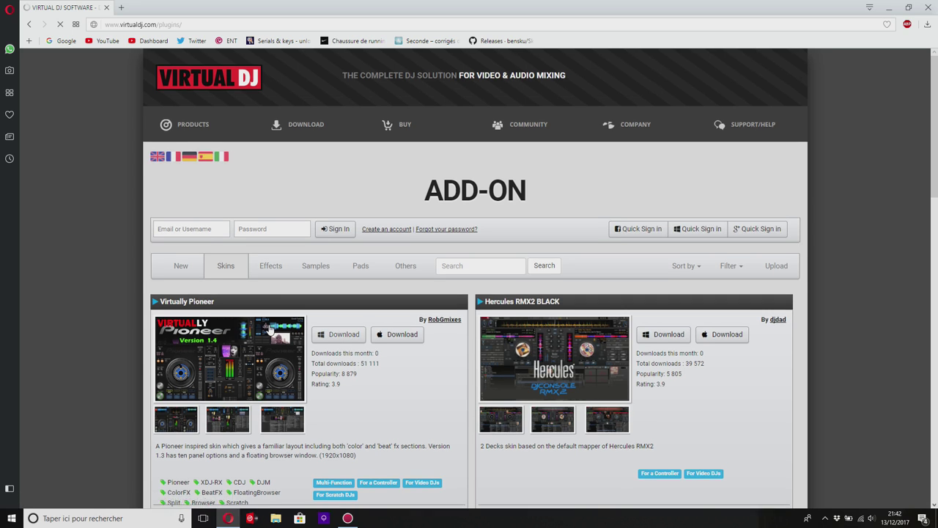
scroll(271, 320, "down", 1)
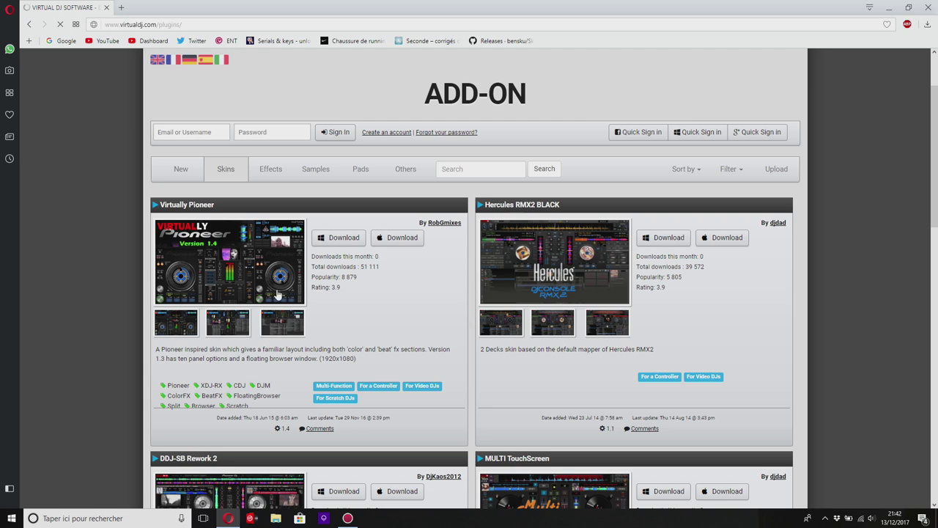
left_click(345, 242)
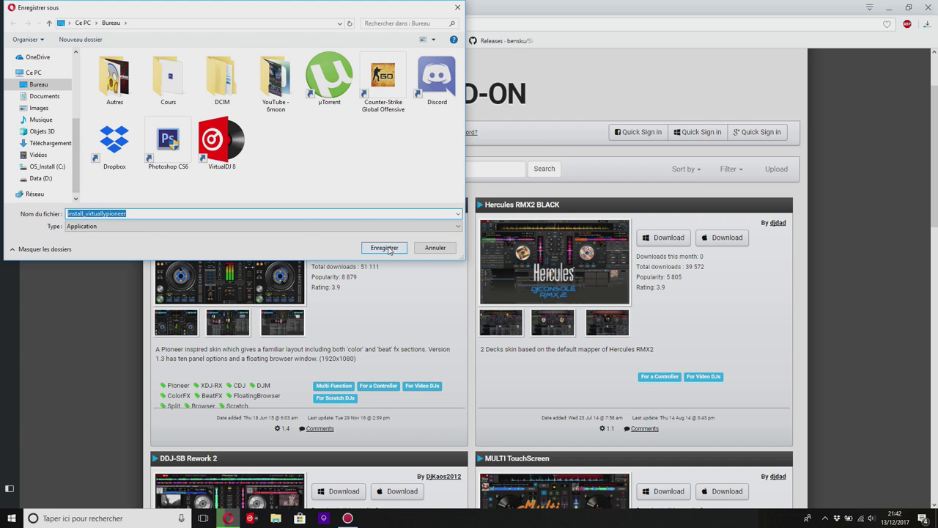
left_click(384, 248)
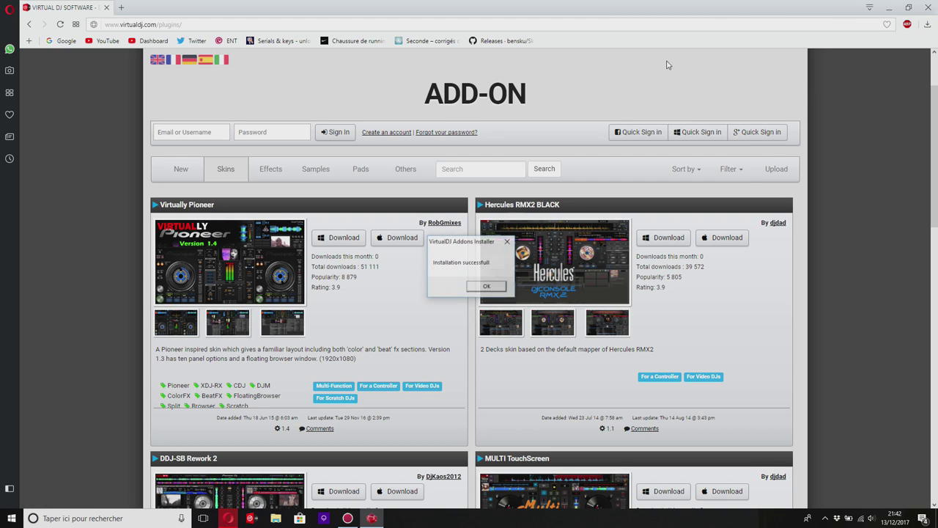
left_click(489, 285)
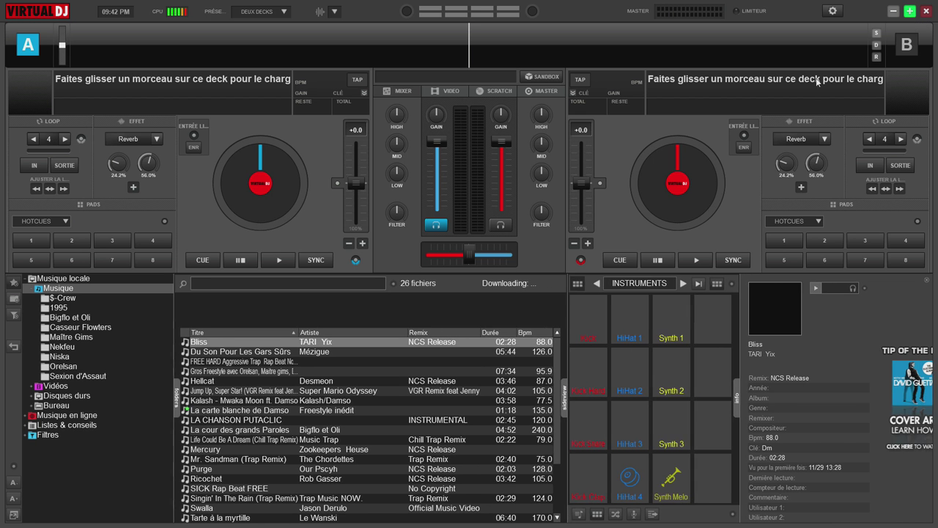
Try the Virtually Pioneer and MULTI TouchScreen skins in VirtualDJ's interface settings, apply Hercules RMX2 BLACK, and close the settings
left_click(834, 11)
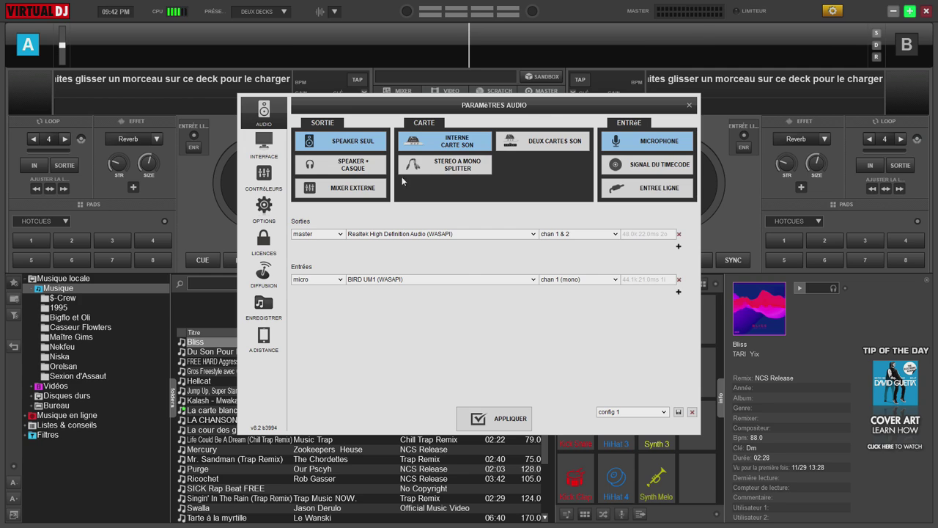
left_click(264, 143)
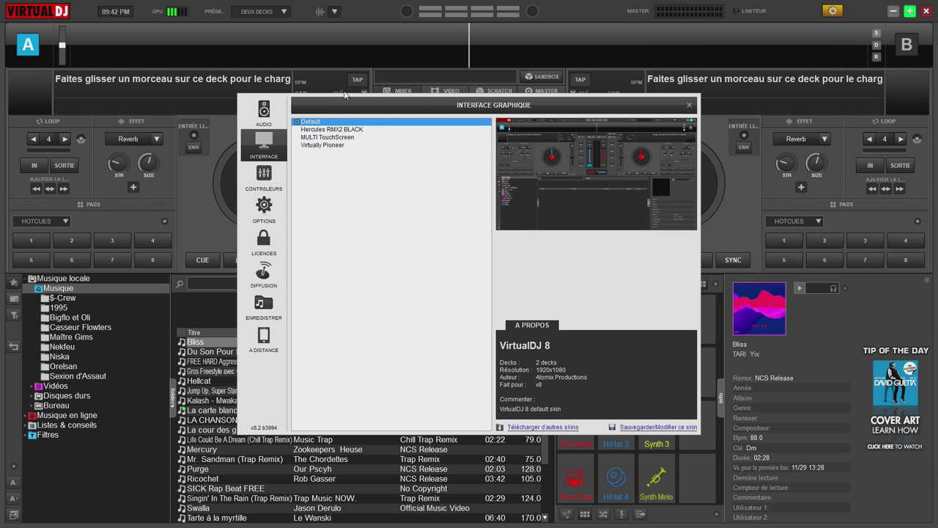
left_click(323, 145)
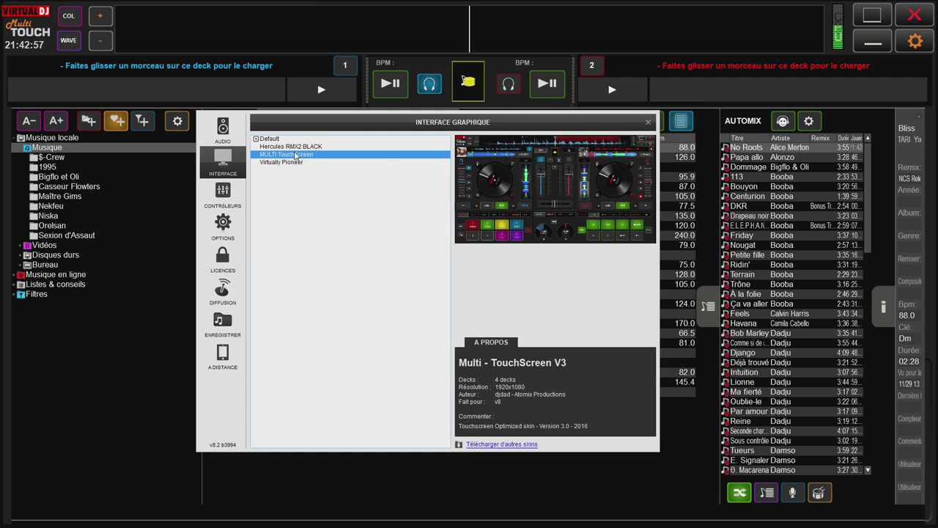
left_click(300, 146)
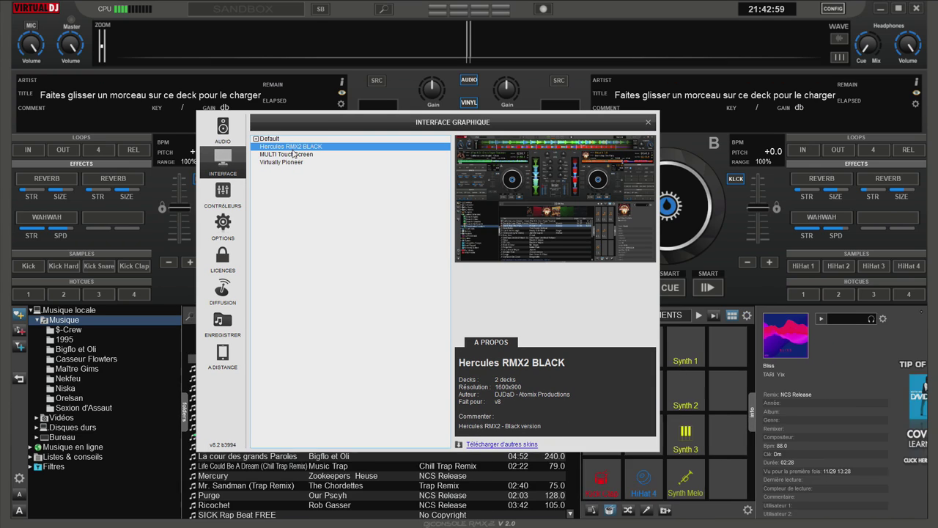
left_click(647, 122)
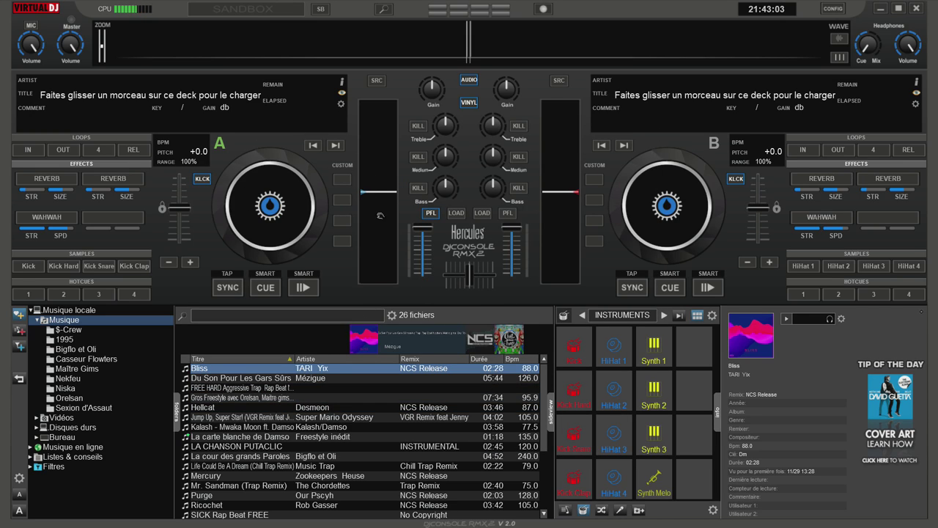
Play the Kick, Kick Hard, HiHat 1 and HiHat 2 samples from the INSTRUMENTS sampler bank
left_click(578, 357)
left_click(574, 389)
left_click(598, 385)
left_click(606, 358)
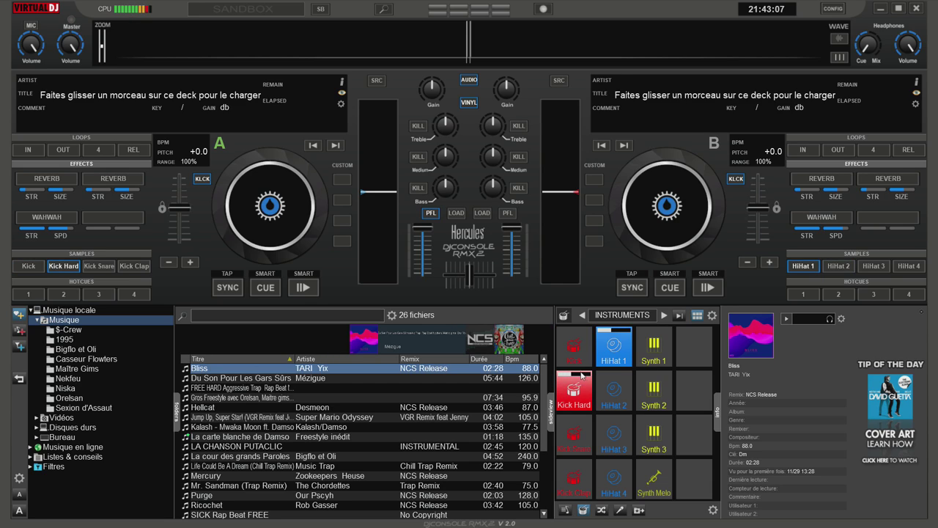
left_click(611, 361)
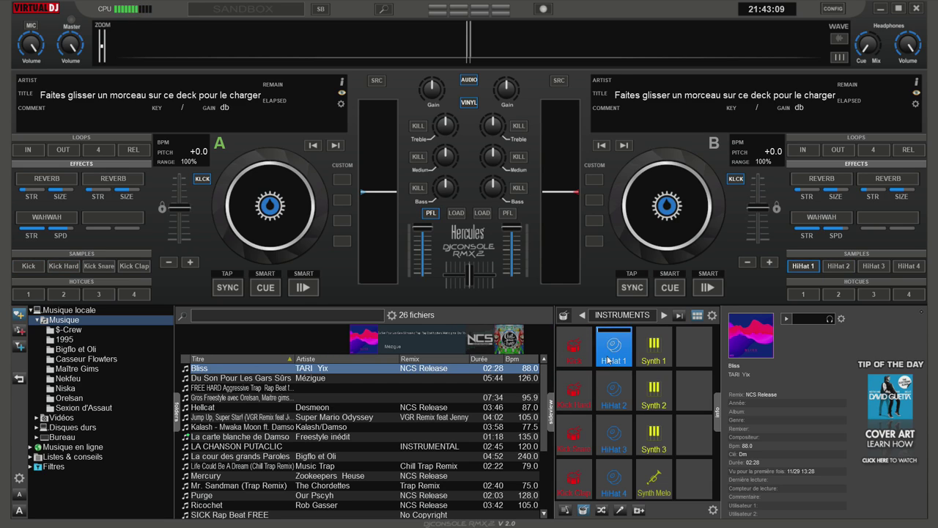
left_click(602, 396)
left_click(575, 348)
left_click(612, 356)
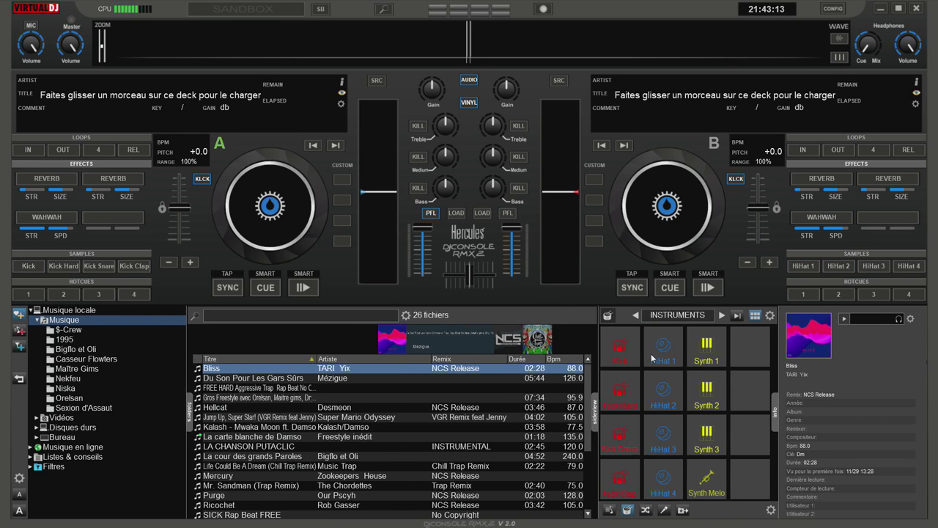
left_click(657, 355)
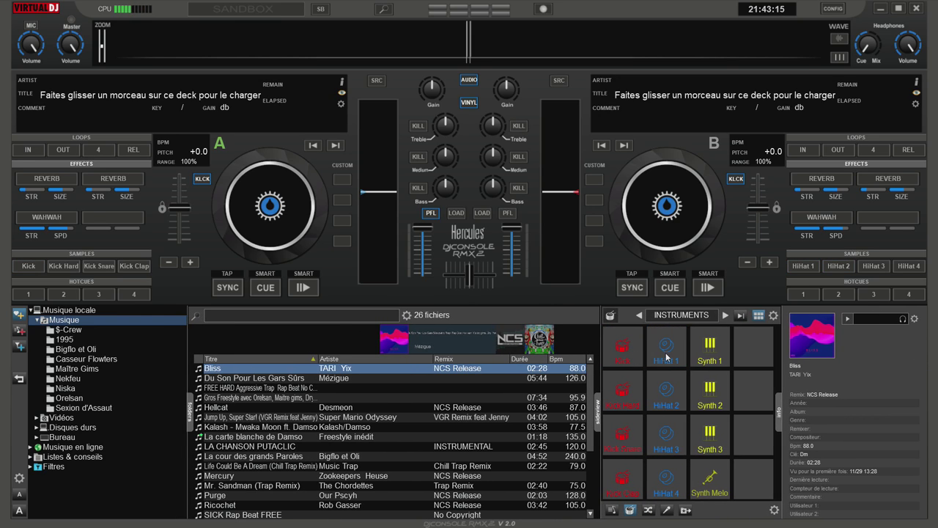